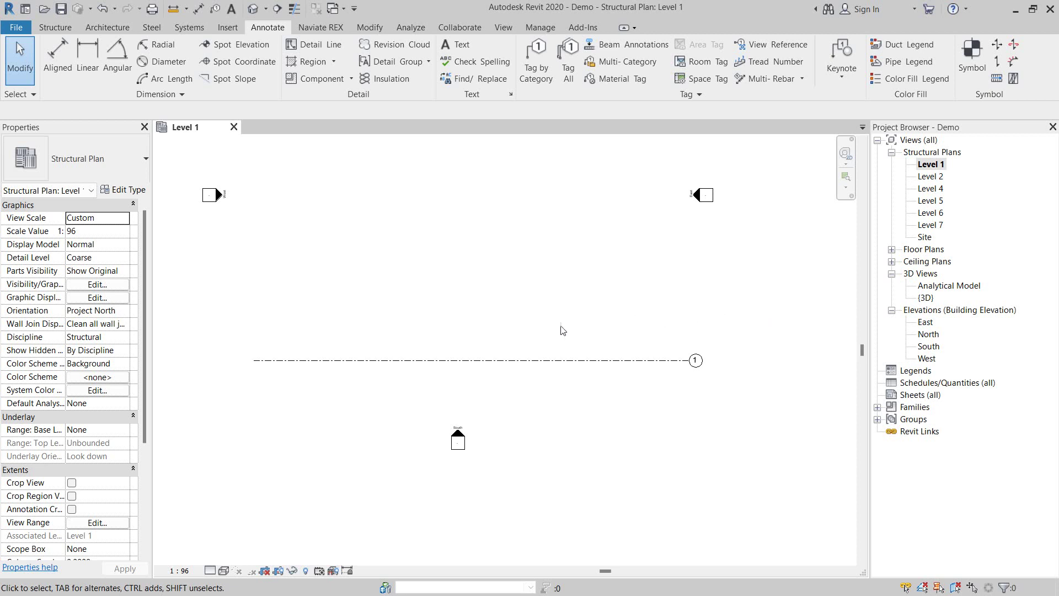
# Step: Select grid 1 so its properties (Name 1, 1/4" Bubble type) appear
pyautogui.click(529, 360)
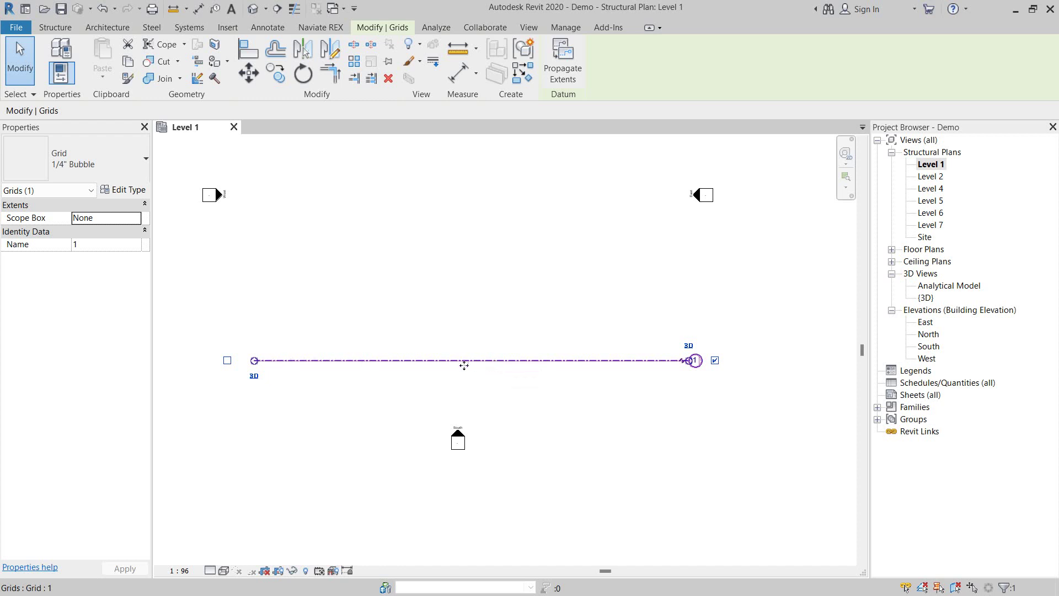
pyautogui.click(270, 30)
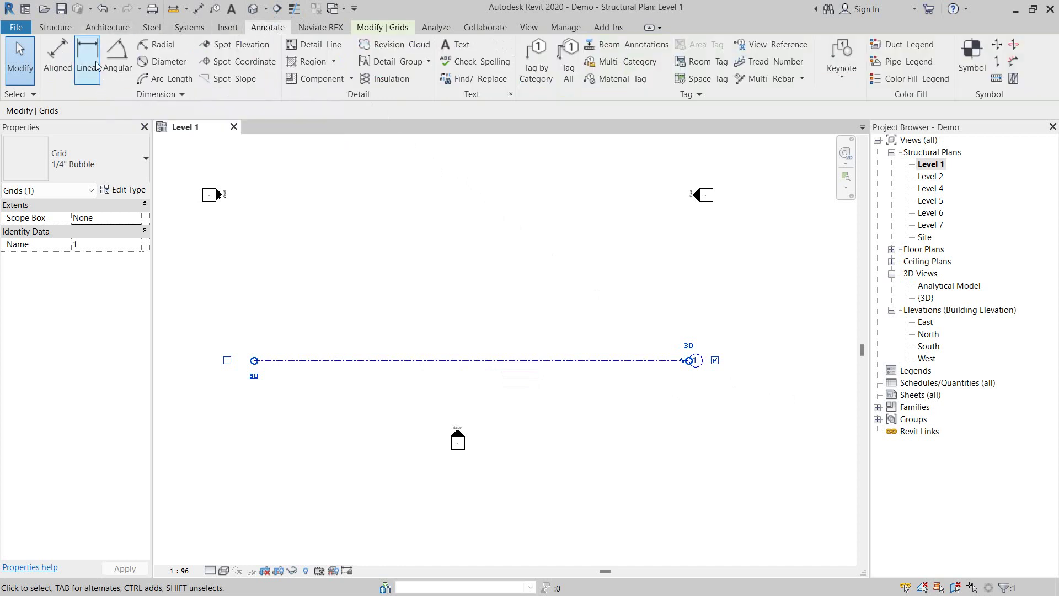
pyautogui.click(94, 81)
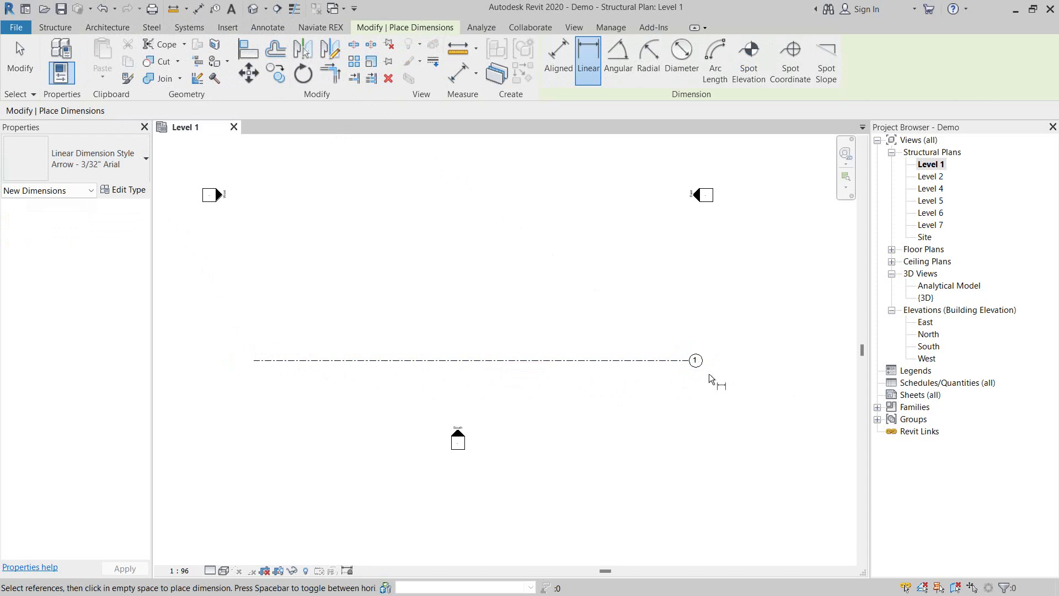
pyautogui.press('Escape')
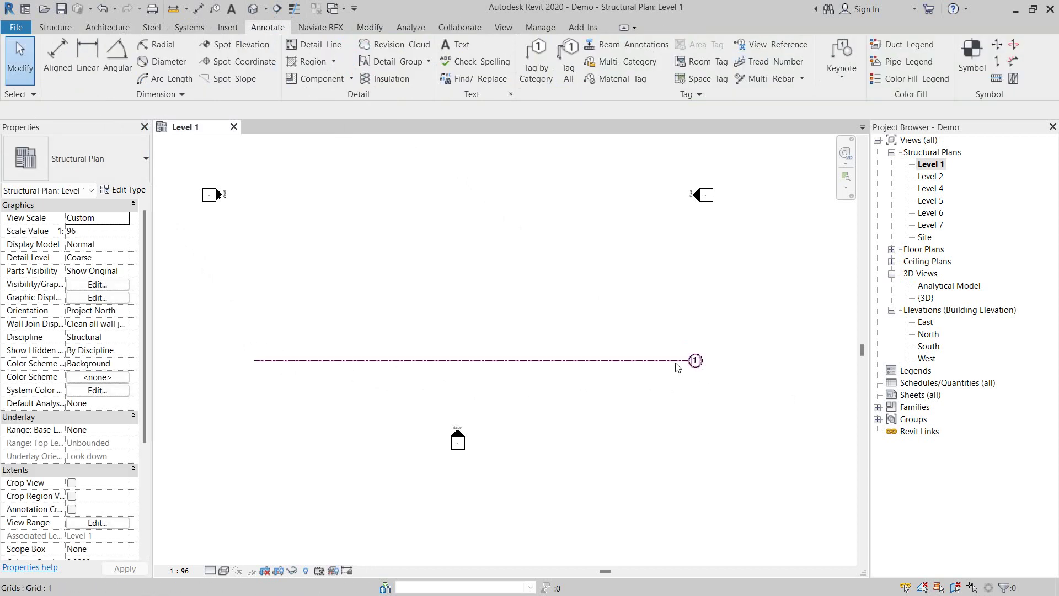
pyautogui.click(677, 367)
pyautogui.press('Escape')
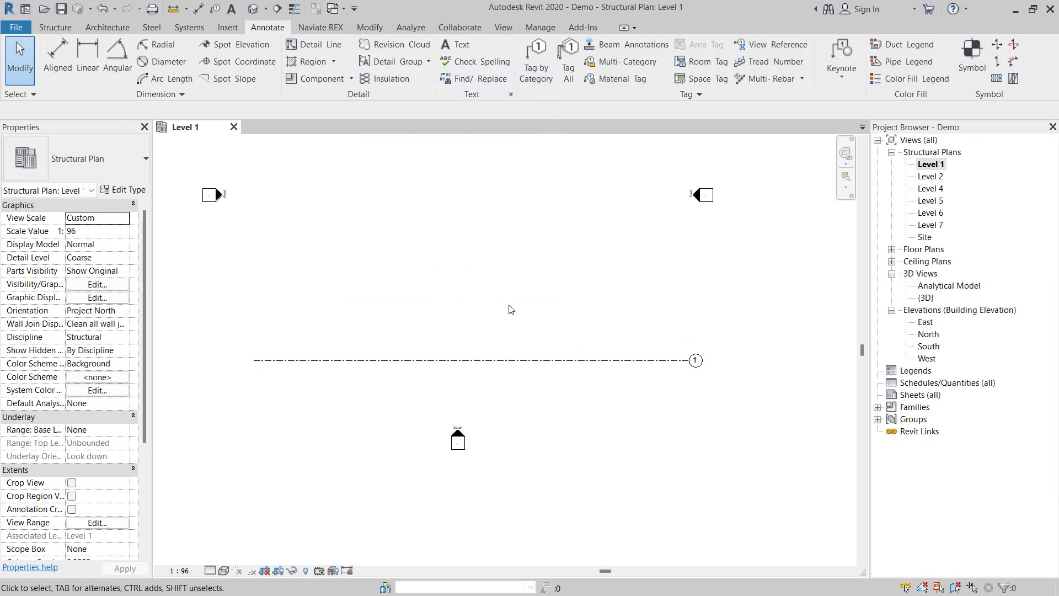
pyautogui.moveTo(536, 303)
pyautogui.mouseDown(button='middle')
pyautogui.moveTo(552, 294)
pyautogui.moveTo(583, 320)
pyautogui.mouseUp(button='middle')
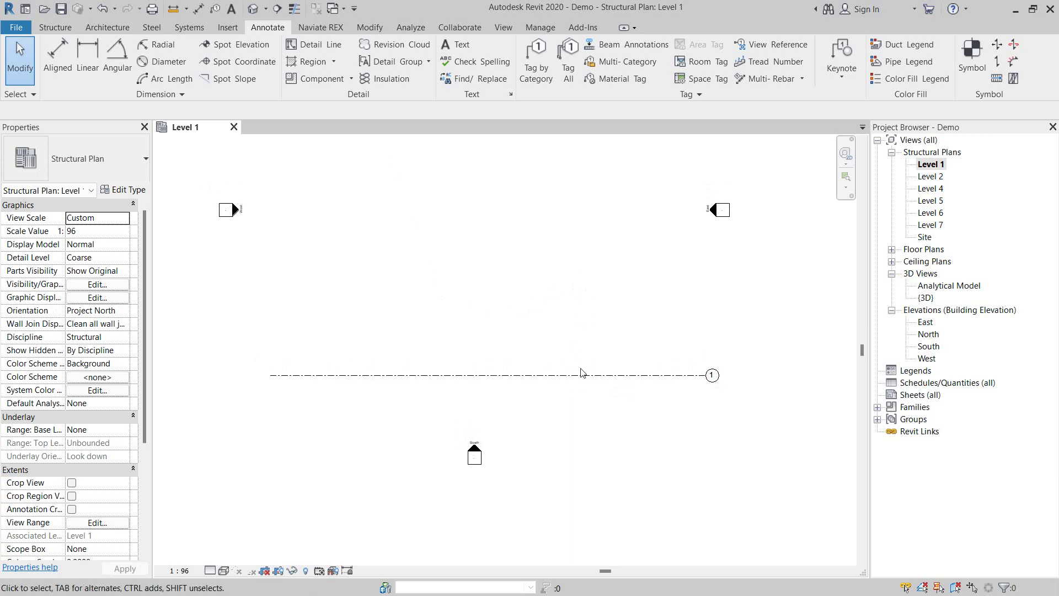
# Step: Reselect grid 1 and start a Create Similar grid of the same 1/4" Bubble type
pyautogui.click(580, 375)
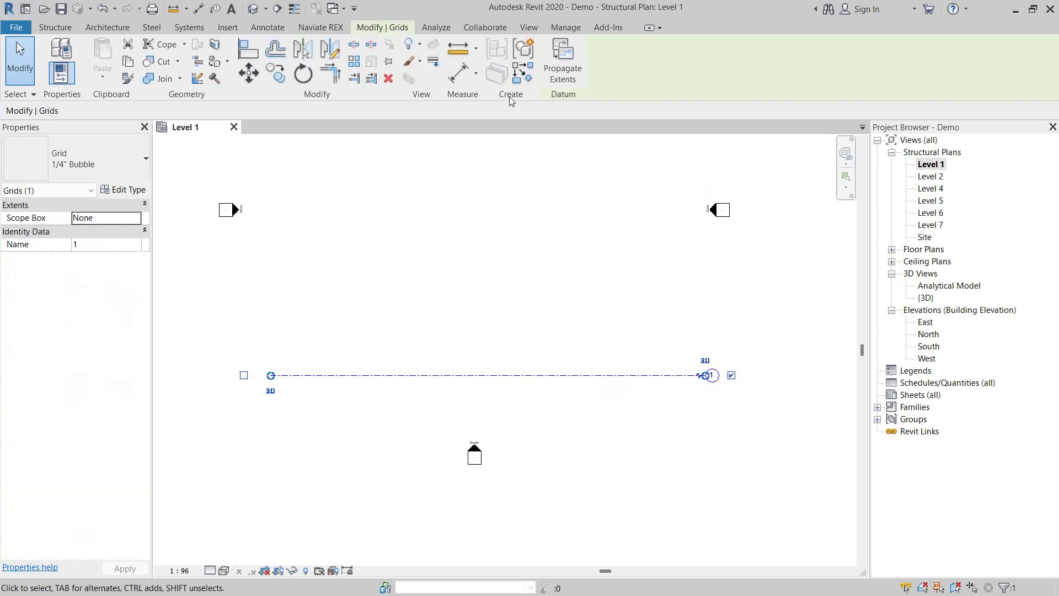
pyautogui.click(55, 28)
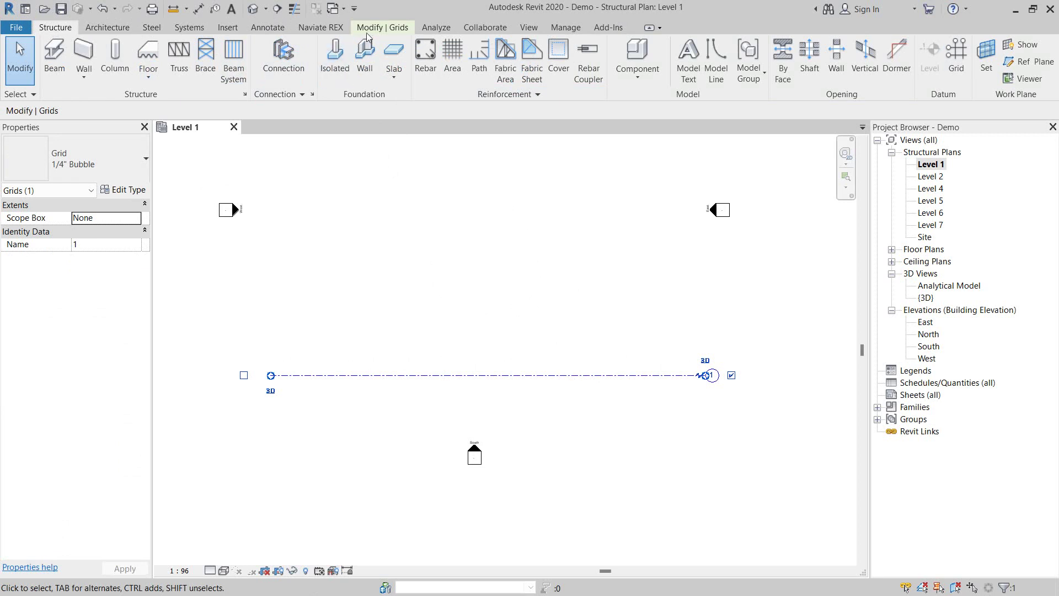
pyautogui.click(383, 28)
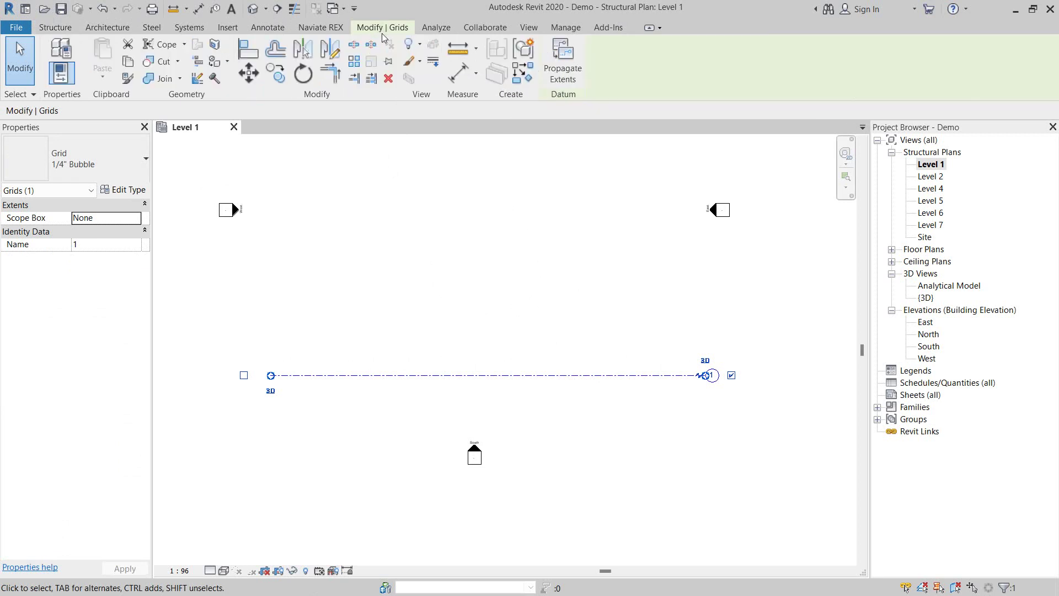
pyautogui.click(524, 73)
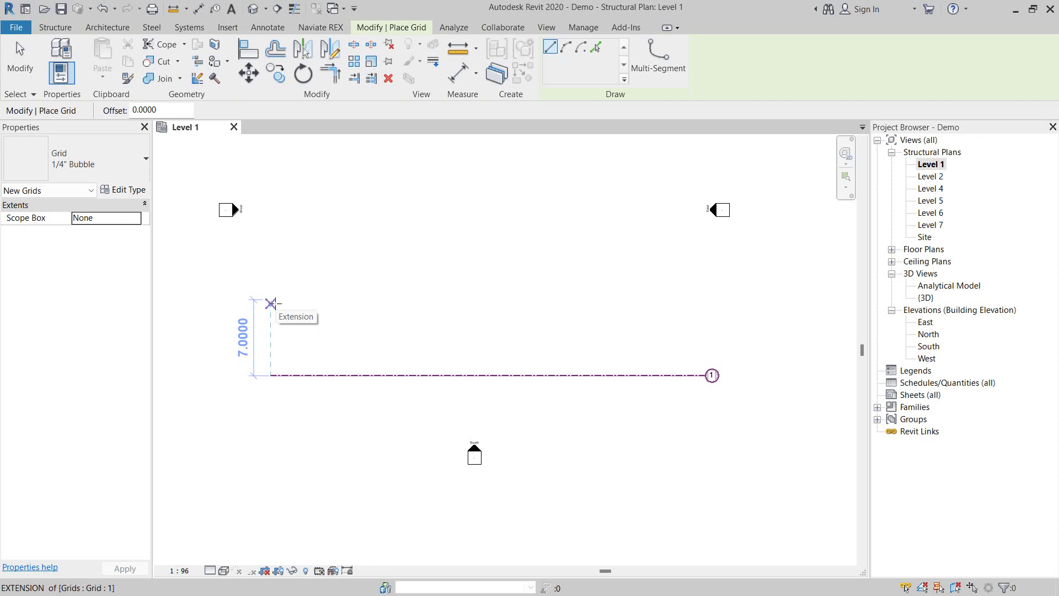
# Step: Cancel the new grid placement and reselect grid 1
pyautogui.press('Escape')
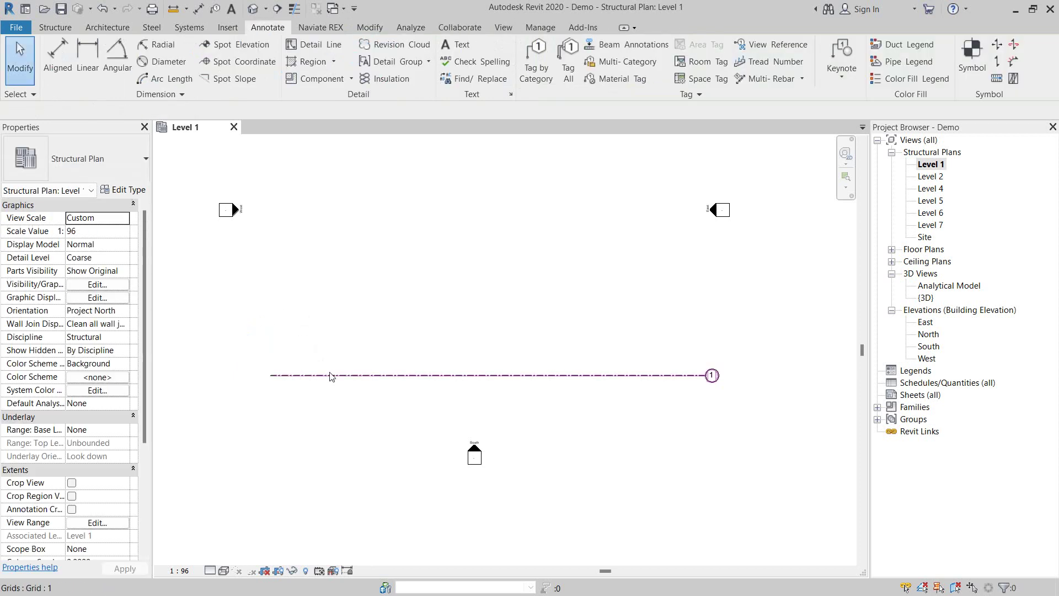
pyautogui.click(331, 375)
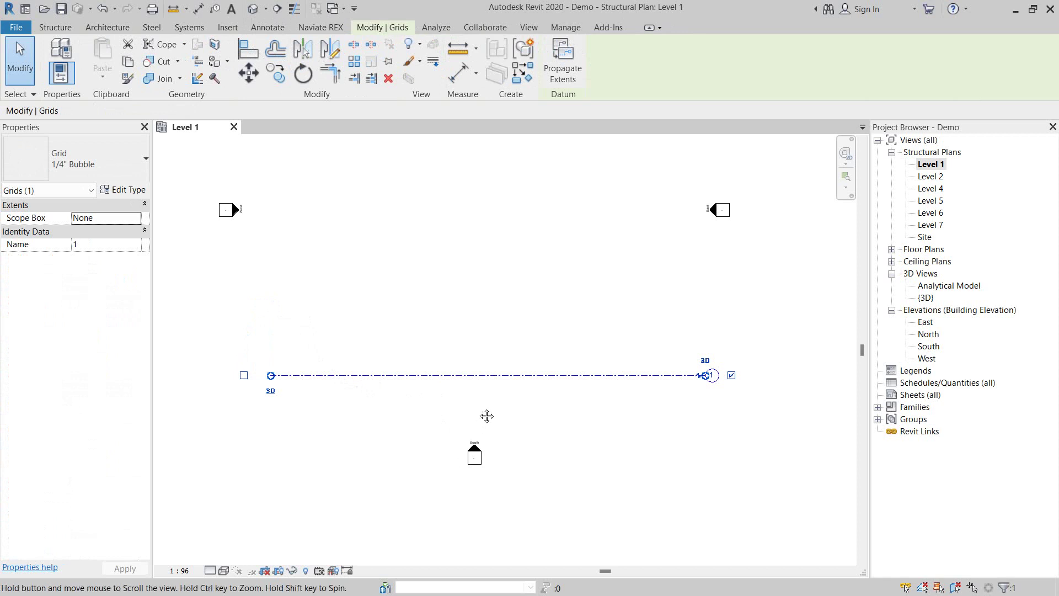
pyautogui.moveTo(474, 422); pyautogui.dragTo(503, 364, button='middle')
pyautogui.middleClick(557, 358)
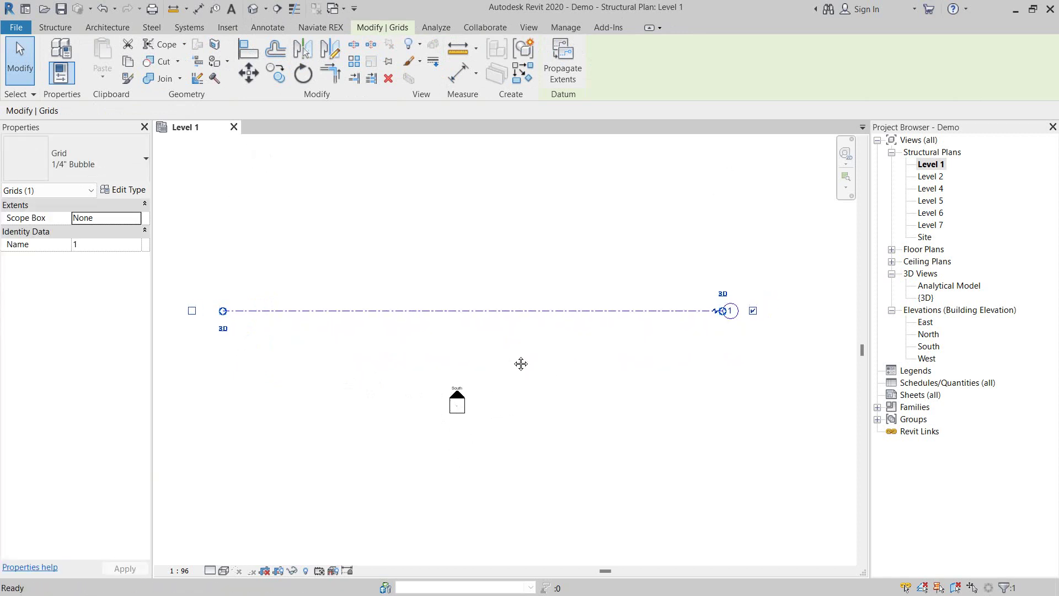
# Step: Try dragging grid 1 lower, then undo to restore its original position
pyautogui.scroll(1, 552, 296)
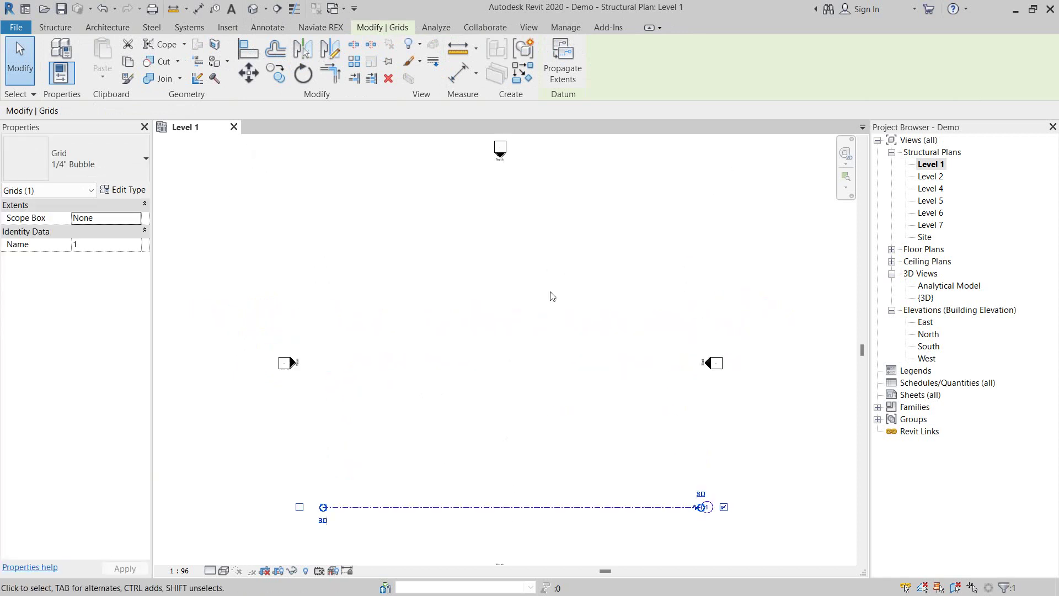
pyautogui.moveTo(550, 366); pyautogui.dragTo(551, 218, button='middle')
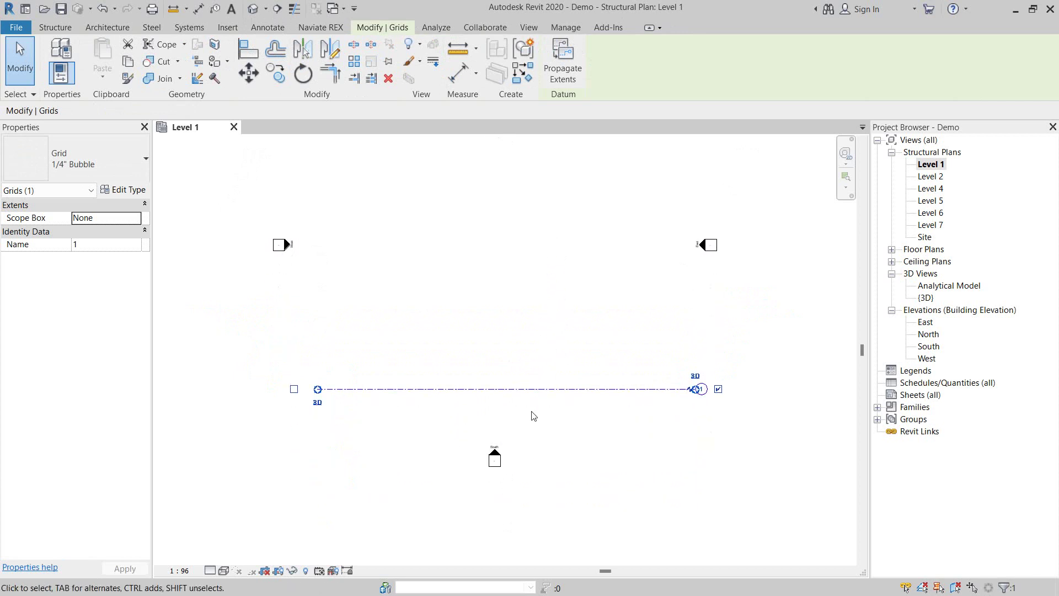
pyautogui.moveTo(529, 414); pyautogui.dragTo(545, 372, button='middle')
pyautogui.scroll(1, 527, 379)
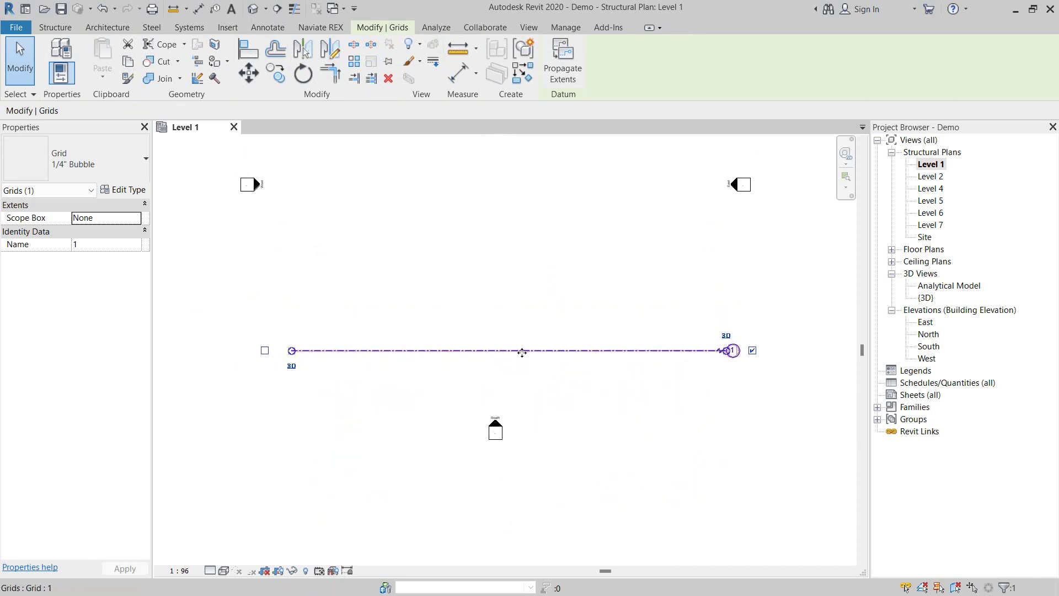
pyautogui.moveTo(523, 369); pyautogui.dragTo(519, 407)
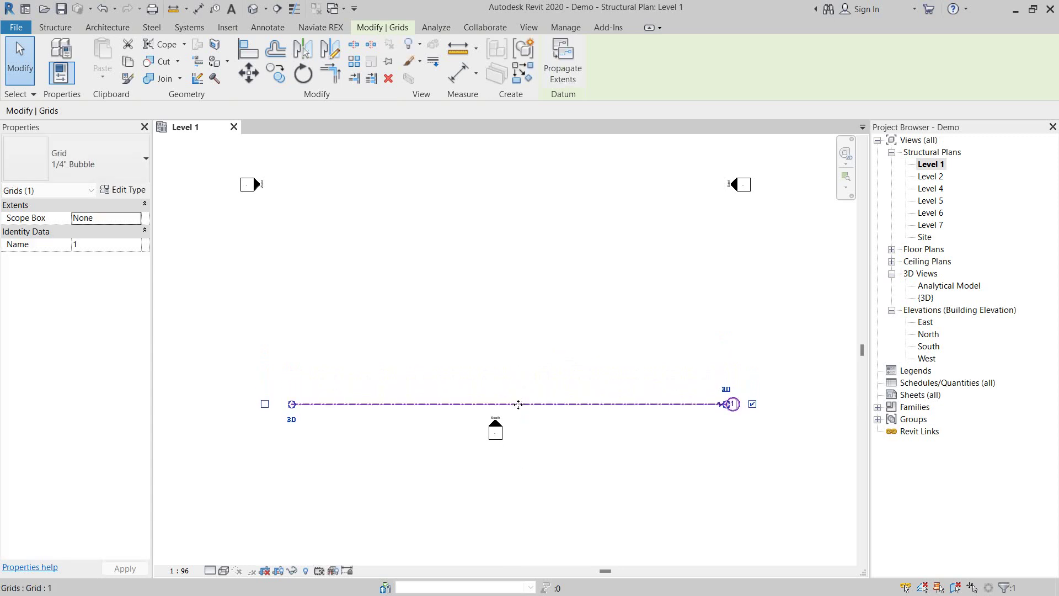
pyautogui.hotkey('ctrl', 'z')
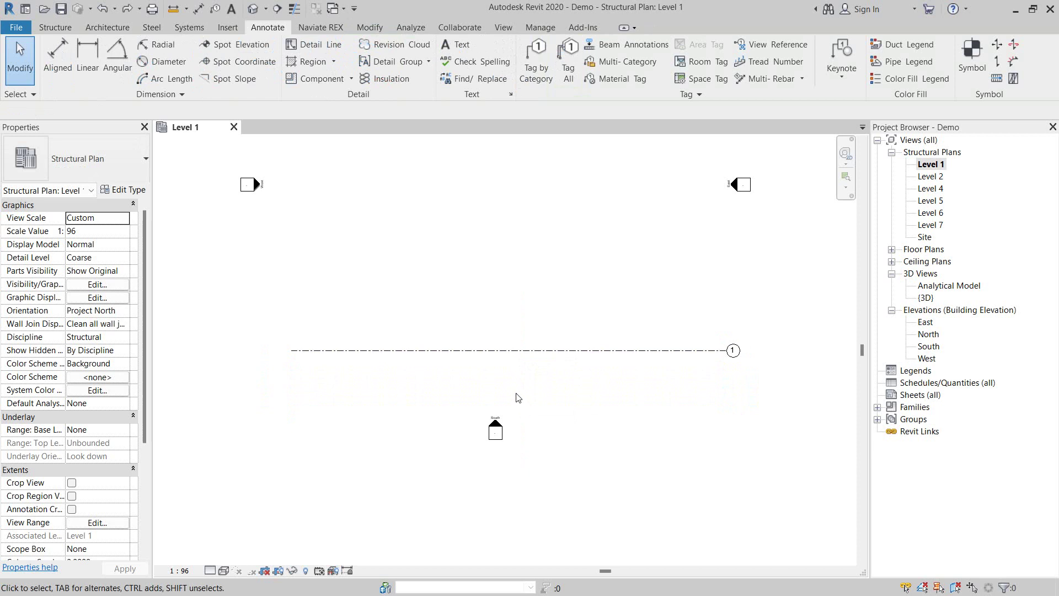
# Step: Use Move to shift grid 1 about 3.8 units straight down
pyautogui.click(531, 353)
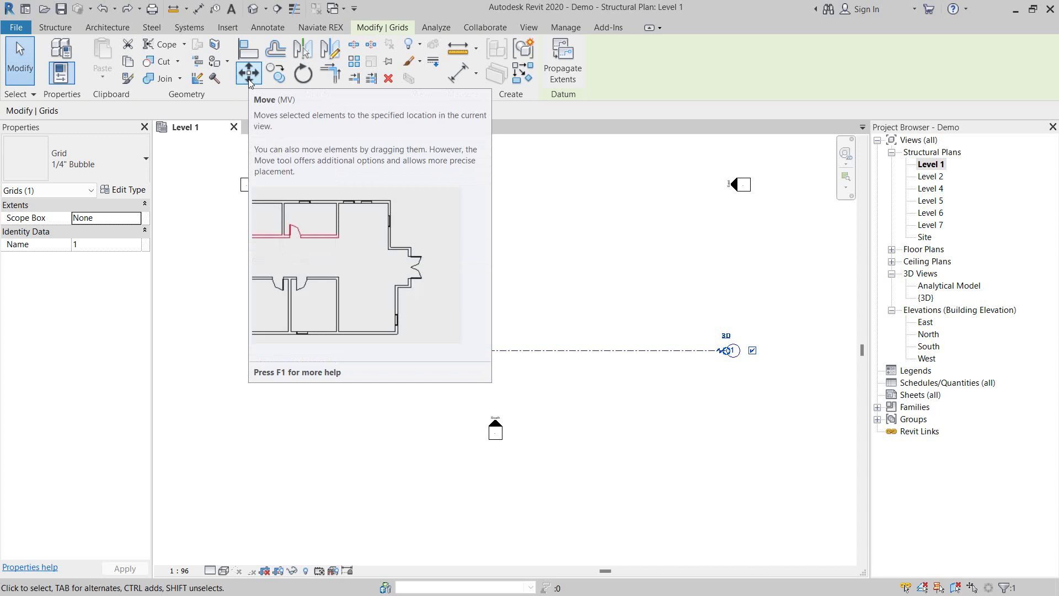
pyautogui.click(248, 77)
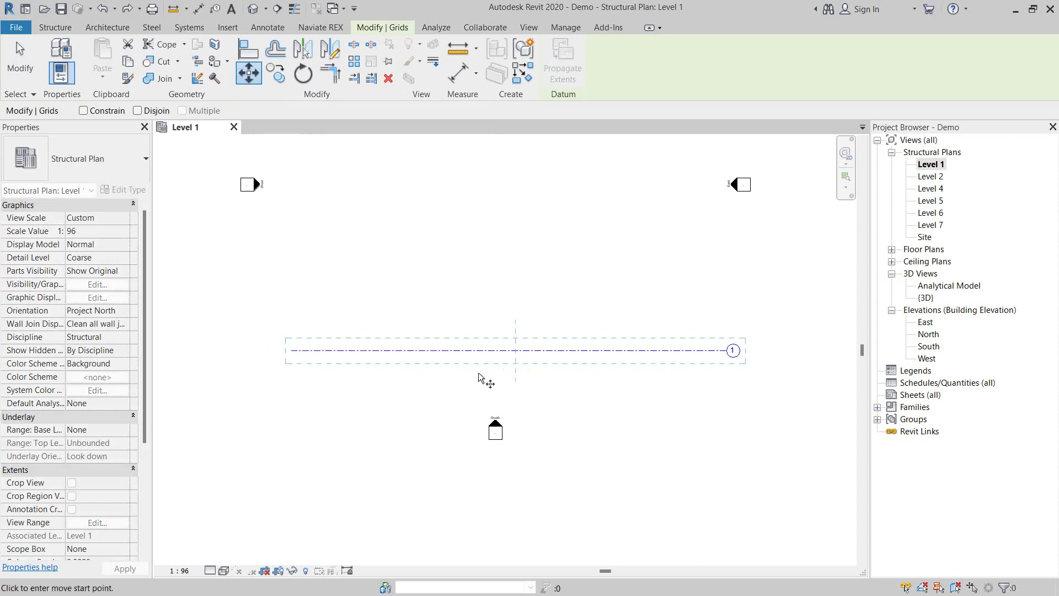
pyautogui.scroll(2, 475, 371)
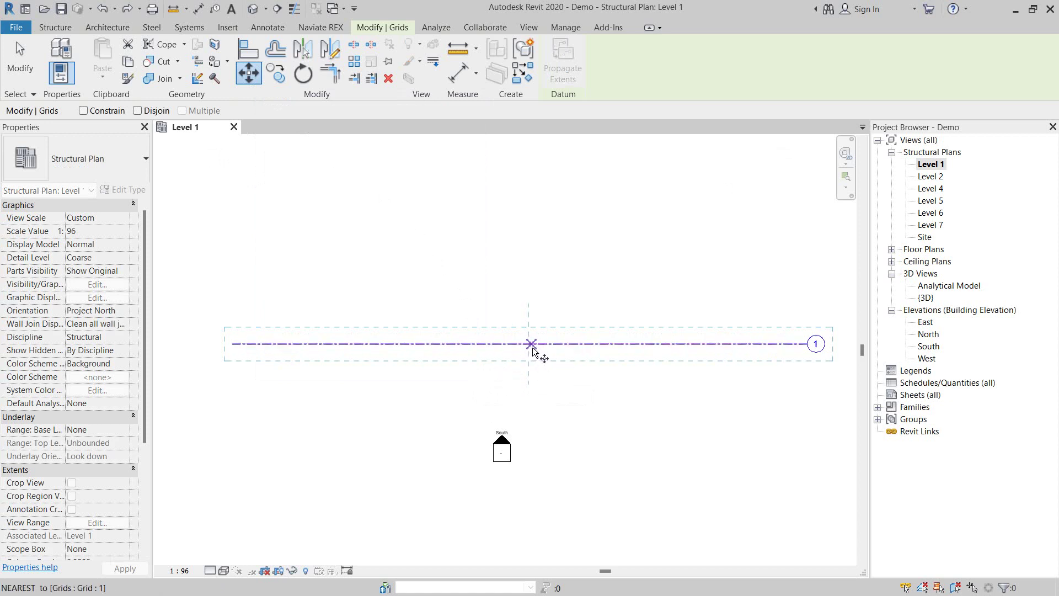
pyautogui.click(530, 344)
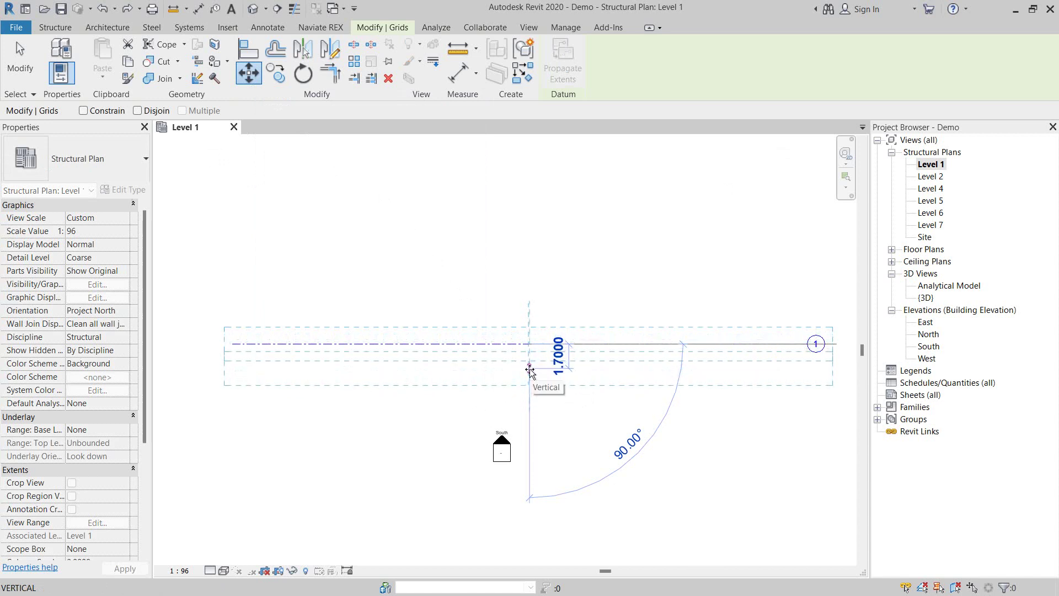
pyautogui.click(529, 400)
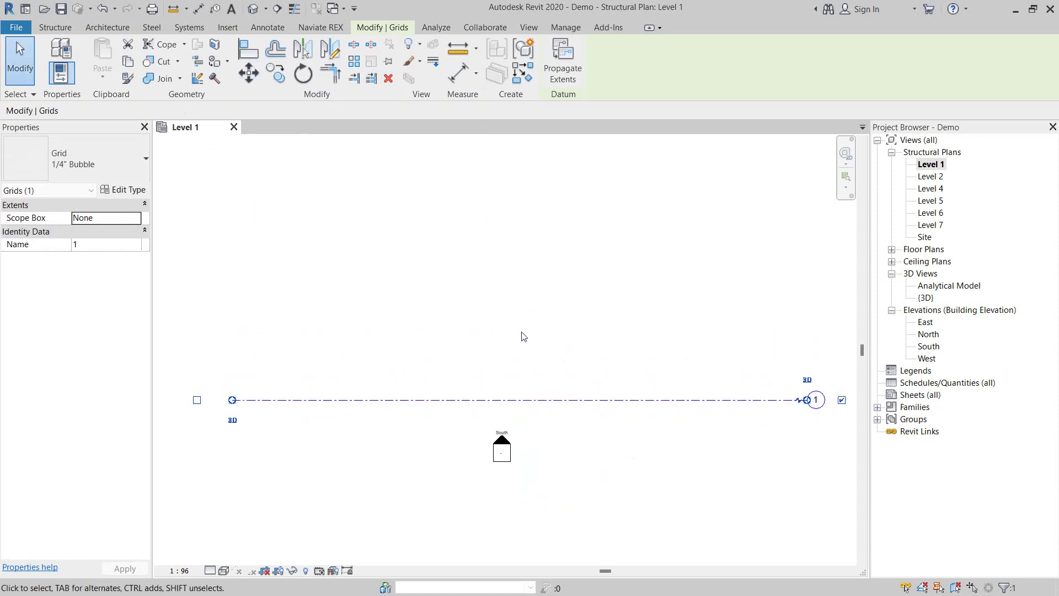
# Step: Draw grid 2 parallel to grid 1, matching its left and right ends
pyautogui.scroll(-1, 527, 334)
pyautogui.scroll(-1, 530, 334)
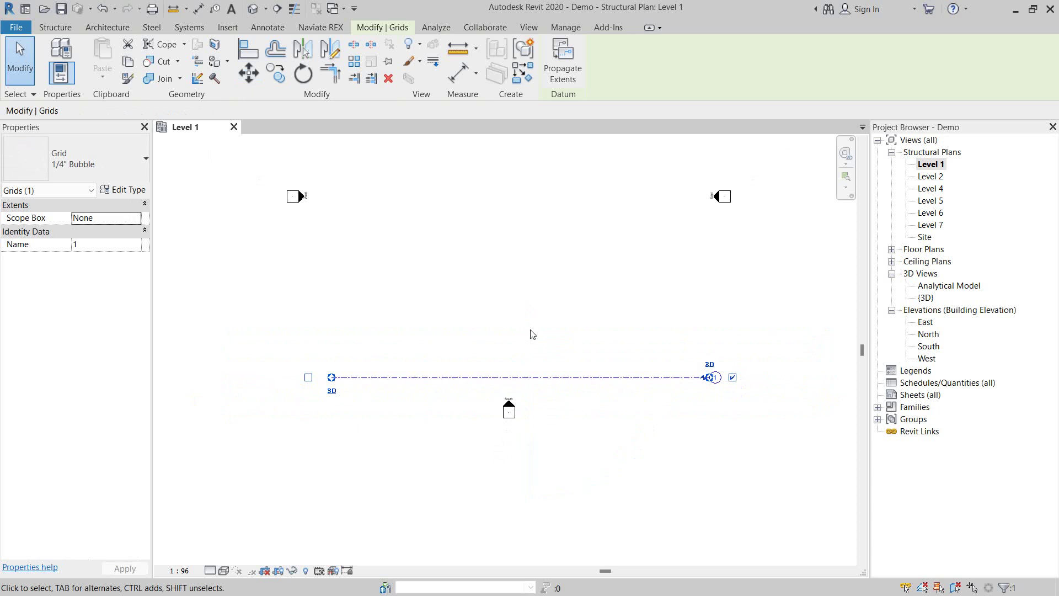
pyautogui.click(532, 335)
pyautogui.click(560, 377)
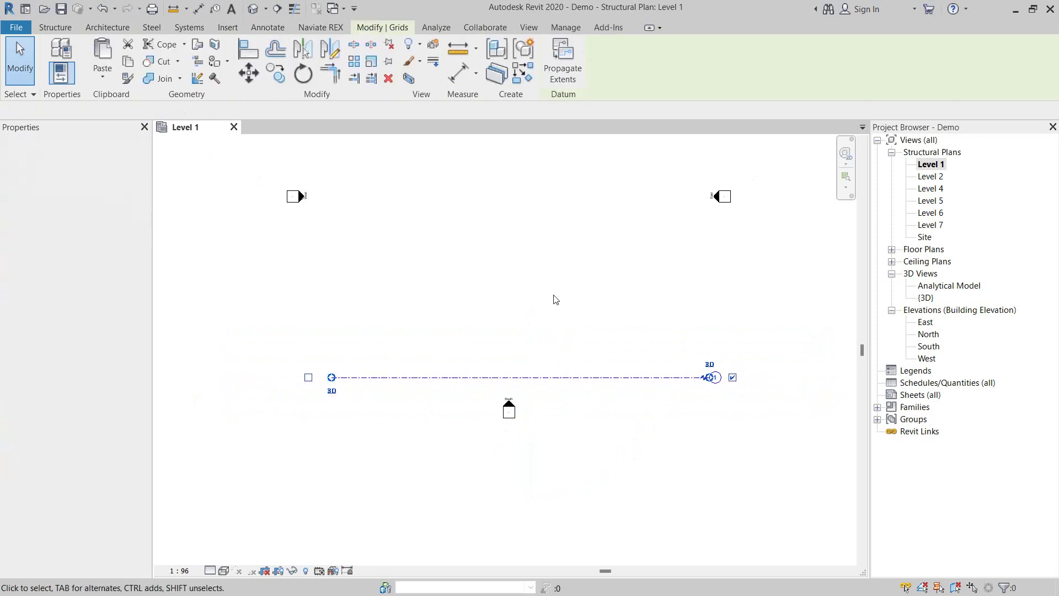
pyautogui.click(521, 73)
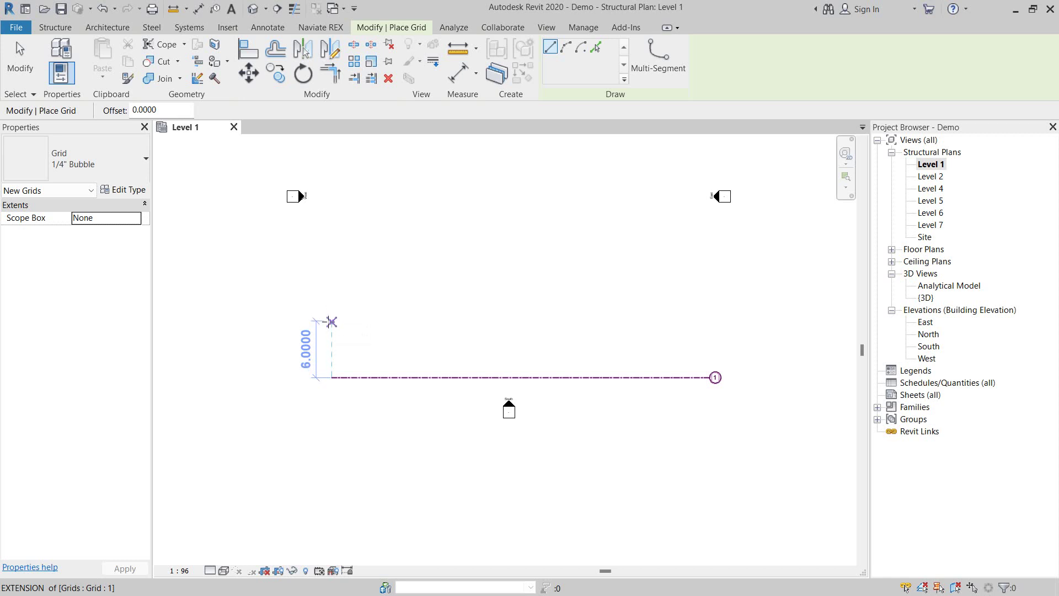
pyautogui.click(332, 321)
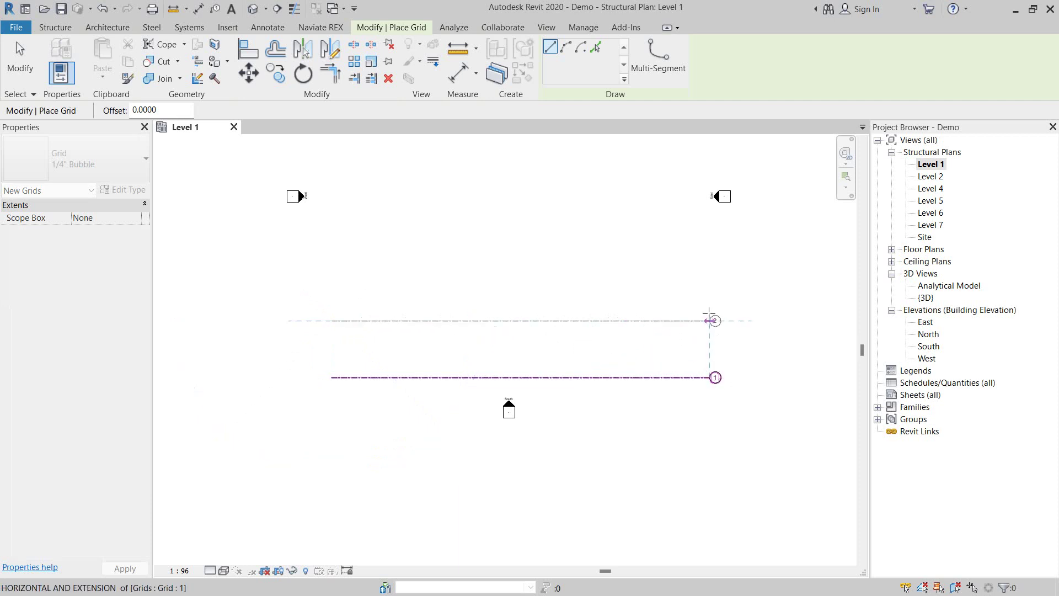
pyautogui.click(710, 320)
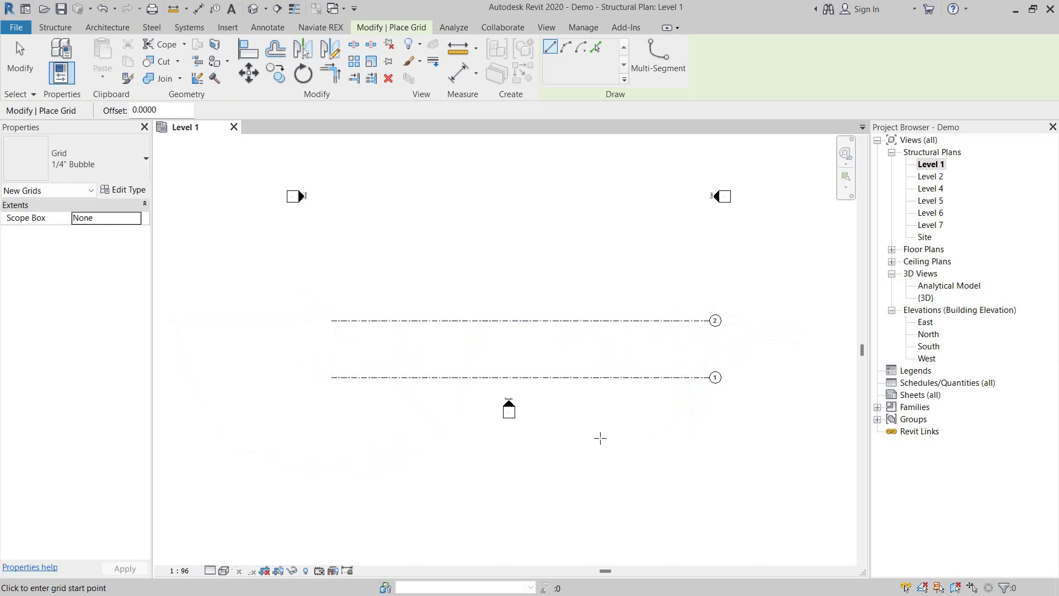
# Step: Zoom out to check grid 2 sits 6.0000 above grid 1, then exit the grid tool
pyautogui.scroll(2, 598, 397)
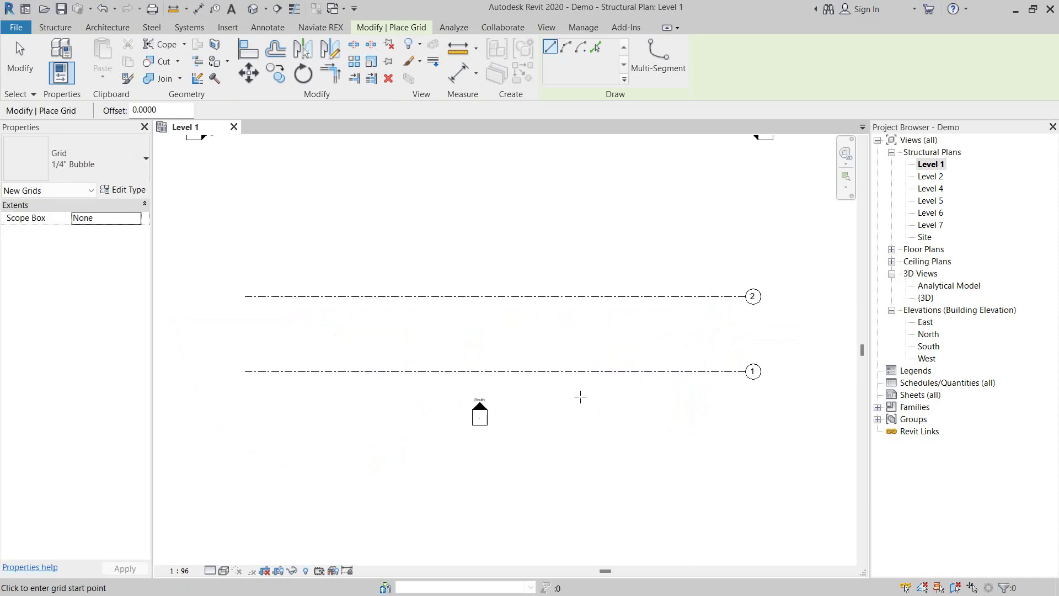
pyautogui.middleClick(660, 350)
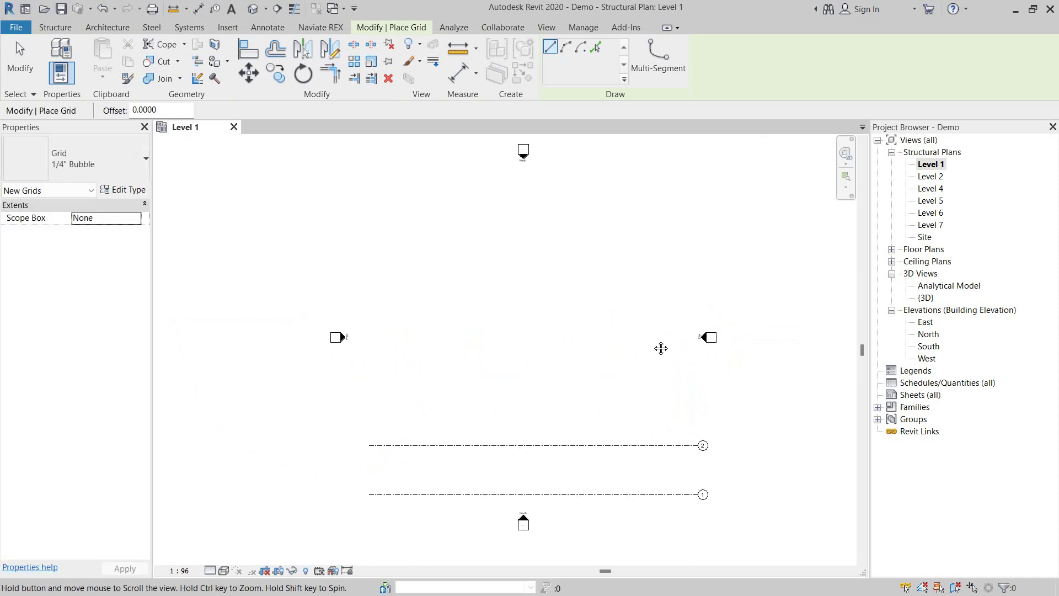
pyautogui.moveTo(661, 349); pyautogui.dragTo(634, 227, button='middle')
pyautogui.scroll(1, 511, 359)
pyautogui.scroll(2, 511, 361)
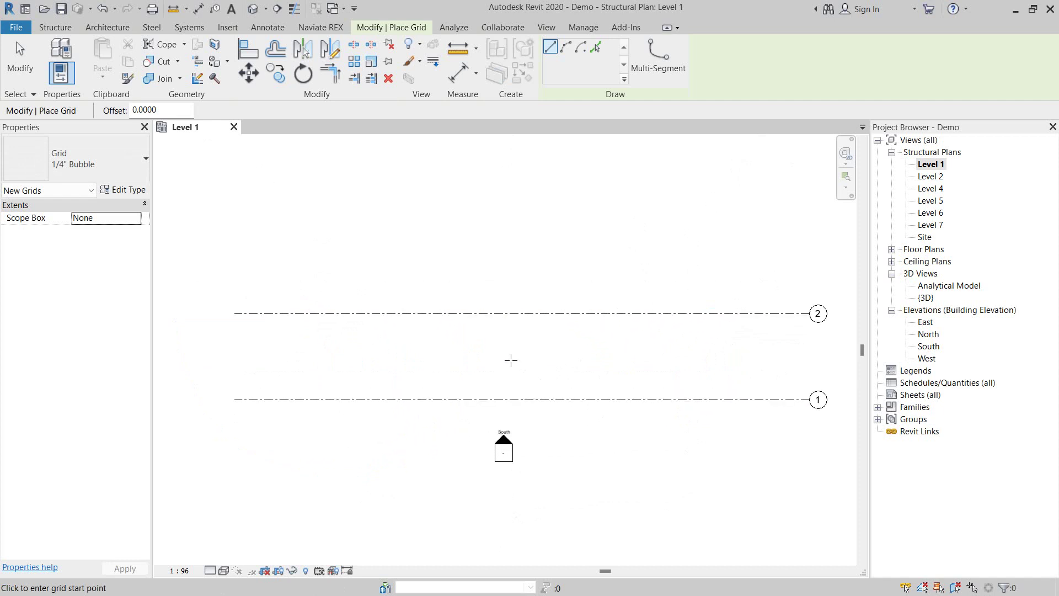
pyautogui.press('Escape')
# Step: Change grid 2's temporary dimension from 6.0000 to 7, then reselect grid 2
pyautogui.click(494, 314)
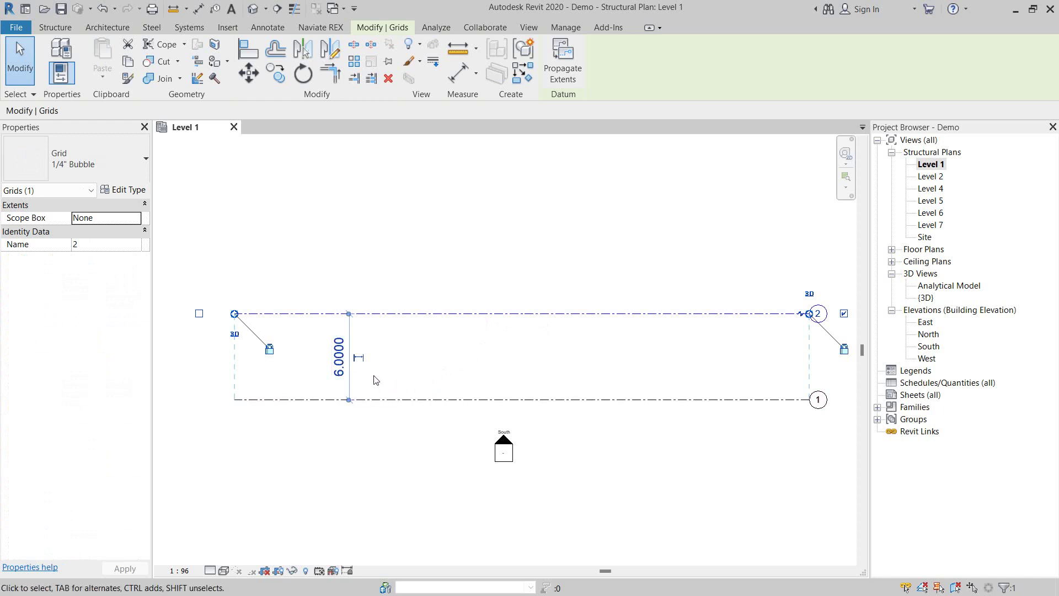
pyautogui.click(338, 364)
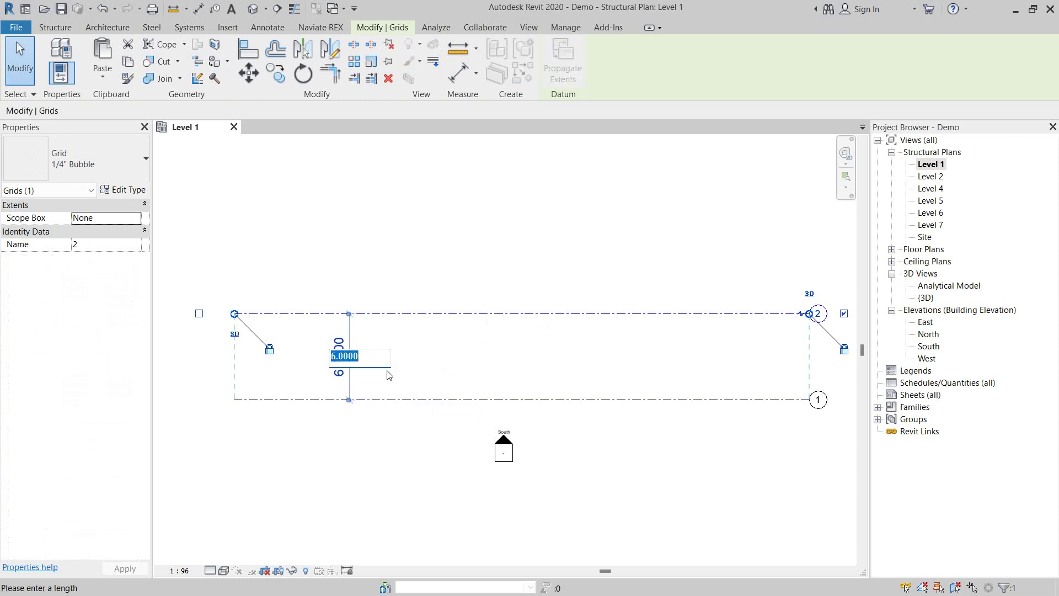
pyautogui.write('7')
pyautogui.press('Return')
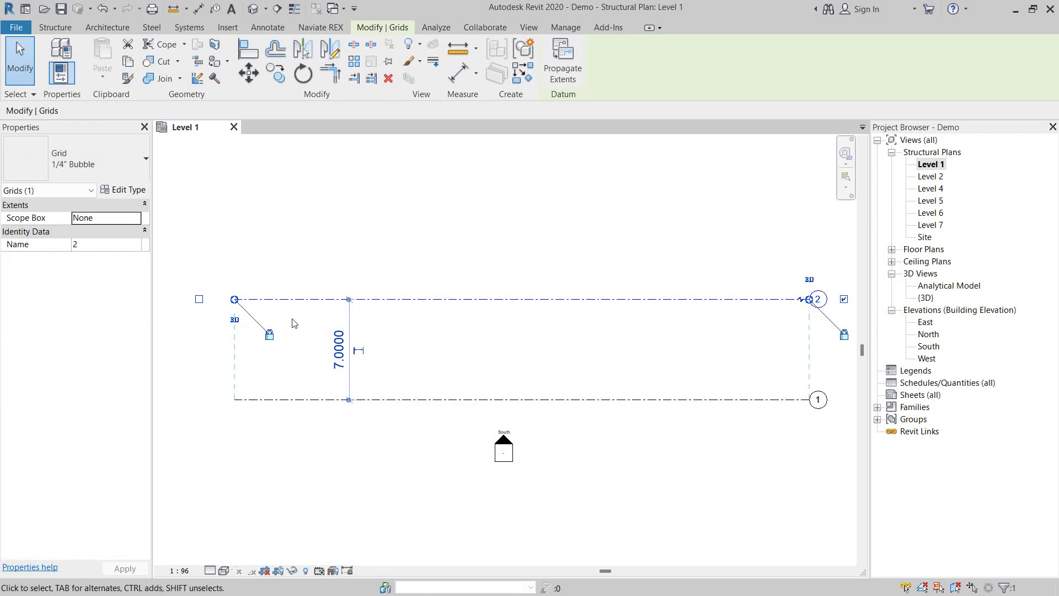
pyautogui.click(407, 280)
pyautogui.scroll(-1, 408, 279)
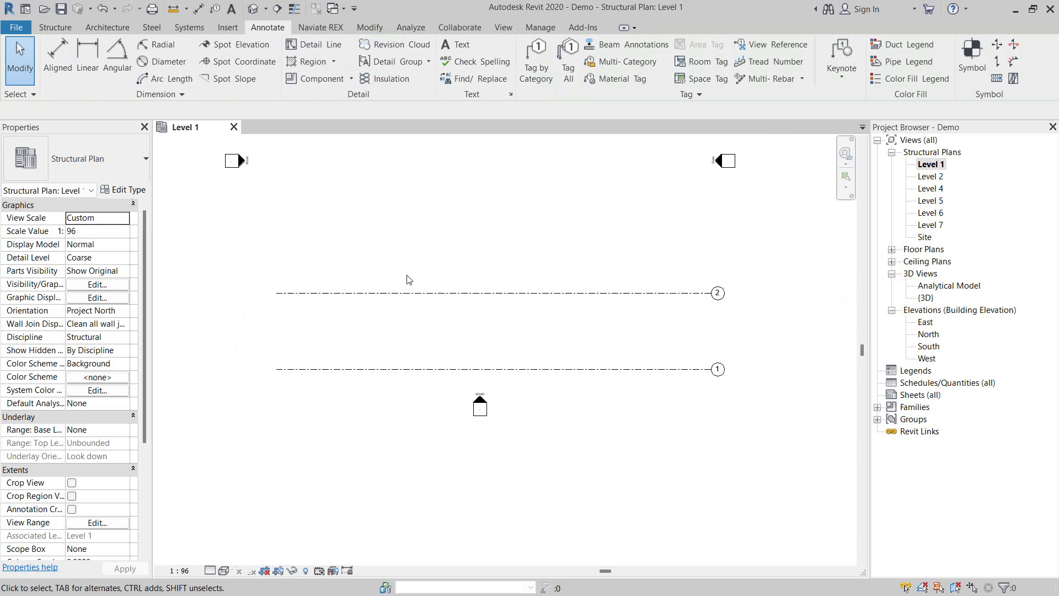
pyautogui.moveTo(465, 228); pyautogui.dragTo(492, 295, button='middle')
pyautogui.scroll(1, 563, 333)
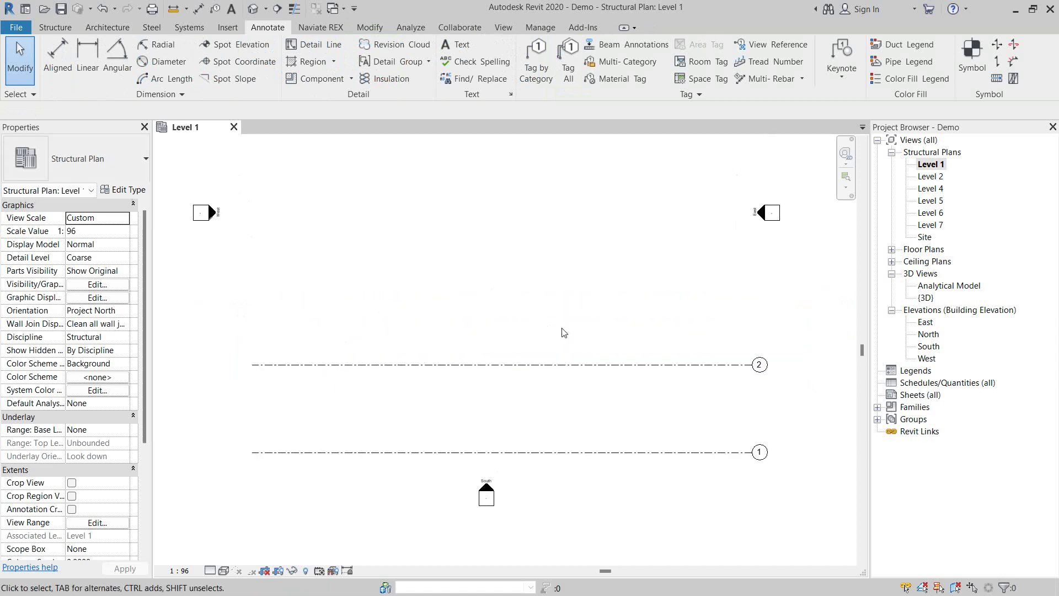
pyautogui.click(567, 364)
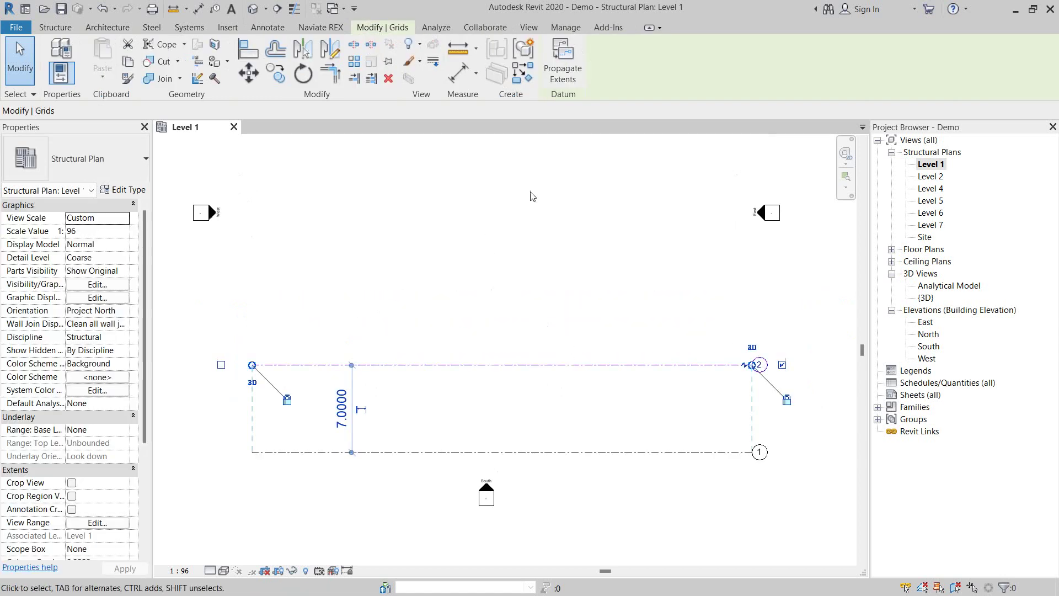
# Step: Set up Create Similar grids in Pick Lines mode with a 7.0000 offset
pyautogui.click(524, 77)
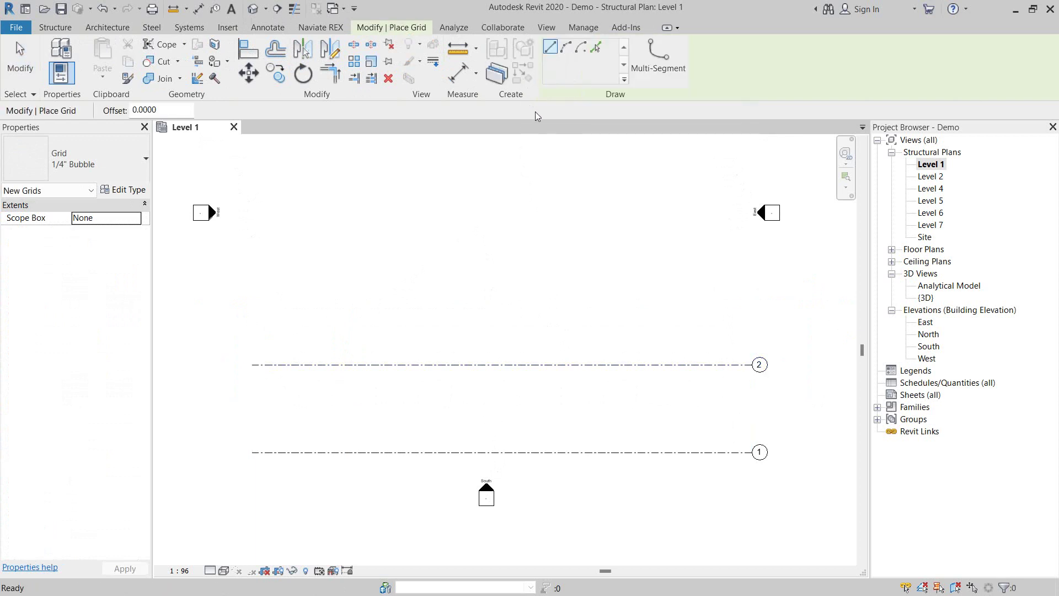
pyautogui.click(595, 49)
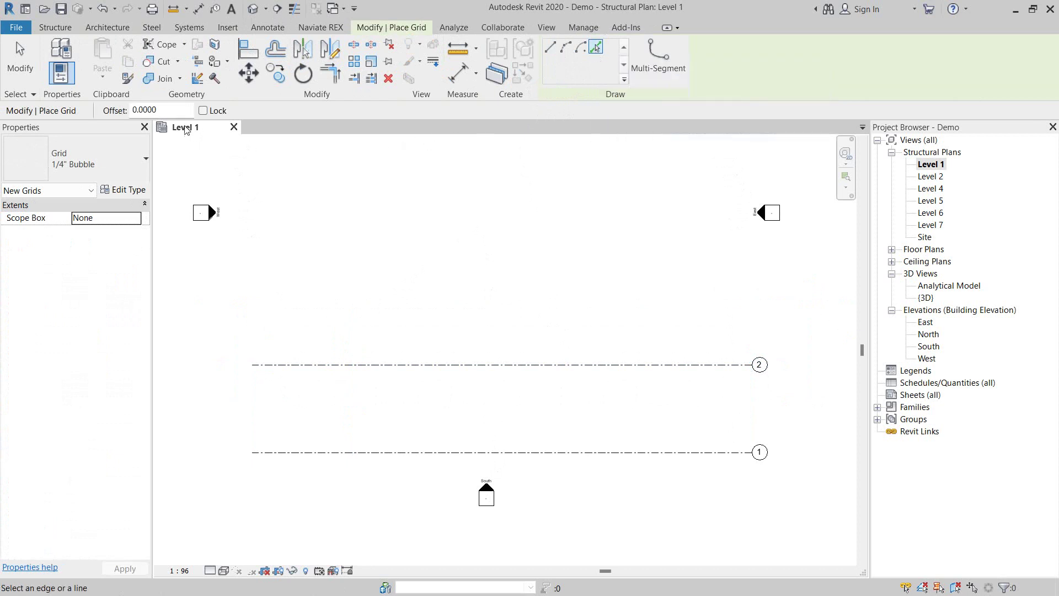
pyautogui.moveTo(168, 108); pyautogui.dragTo(124, 108)
pyautogui.write('7')
pyautogui.click(132, 109)
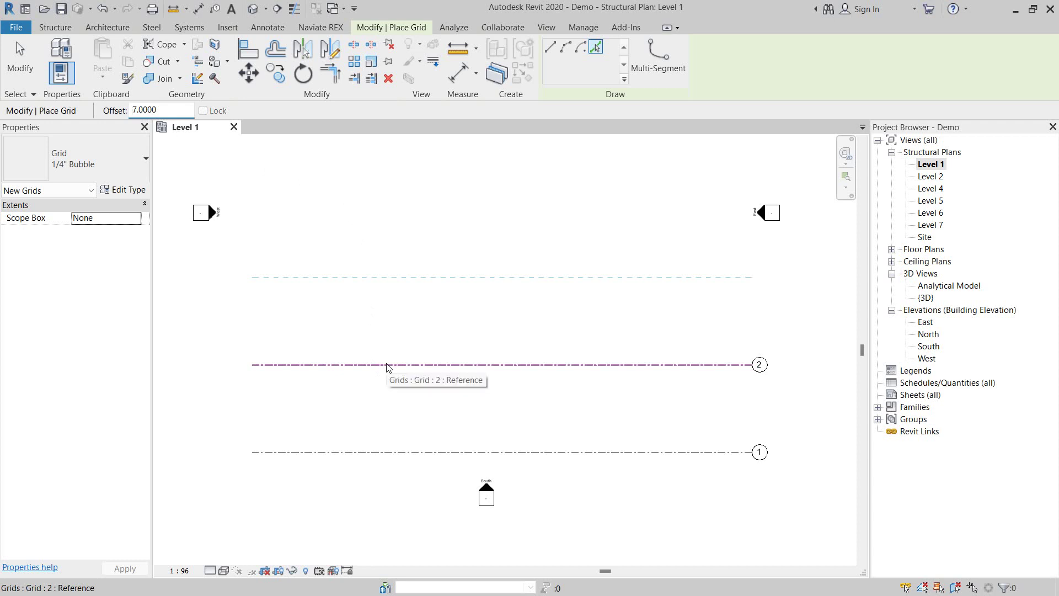
# Step: Pick each newest grid in turn to create grids 3, 4, 5, 6 and 7
pyautogui.click(386, 365)
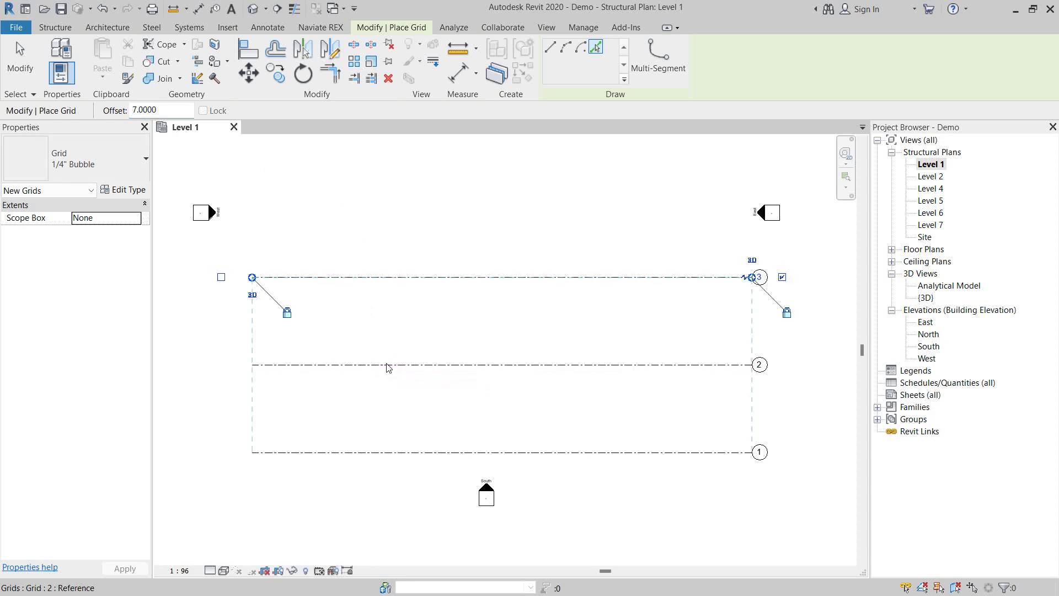
pyautogui.moveTo(610, 215); pyautogui.dragTo(612, 372, button='middle')
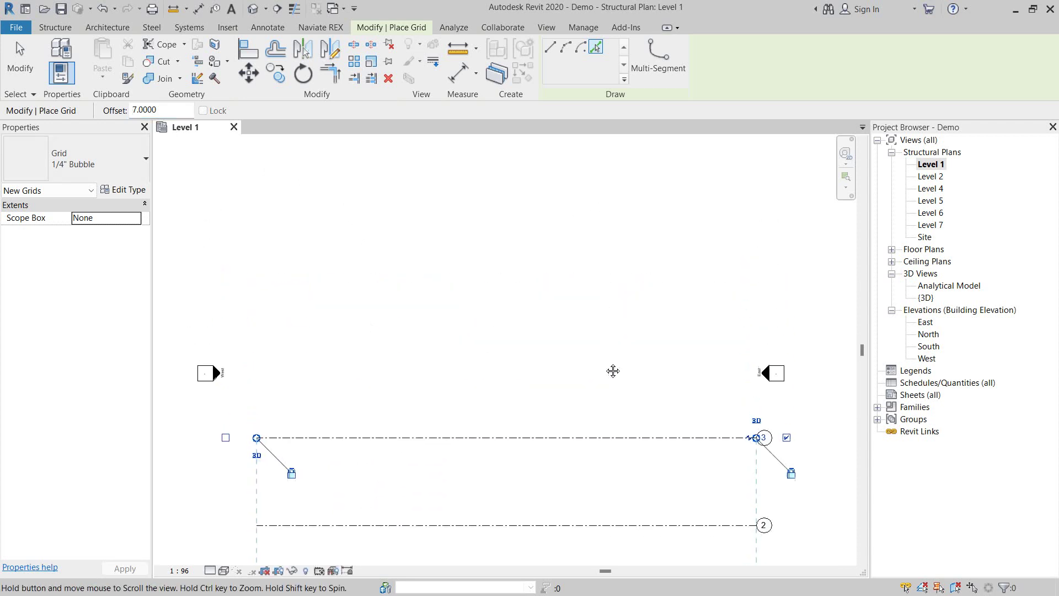
pyautogui.click(595, 439)
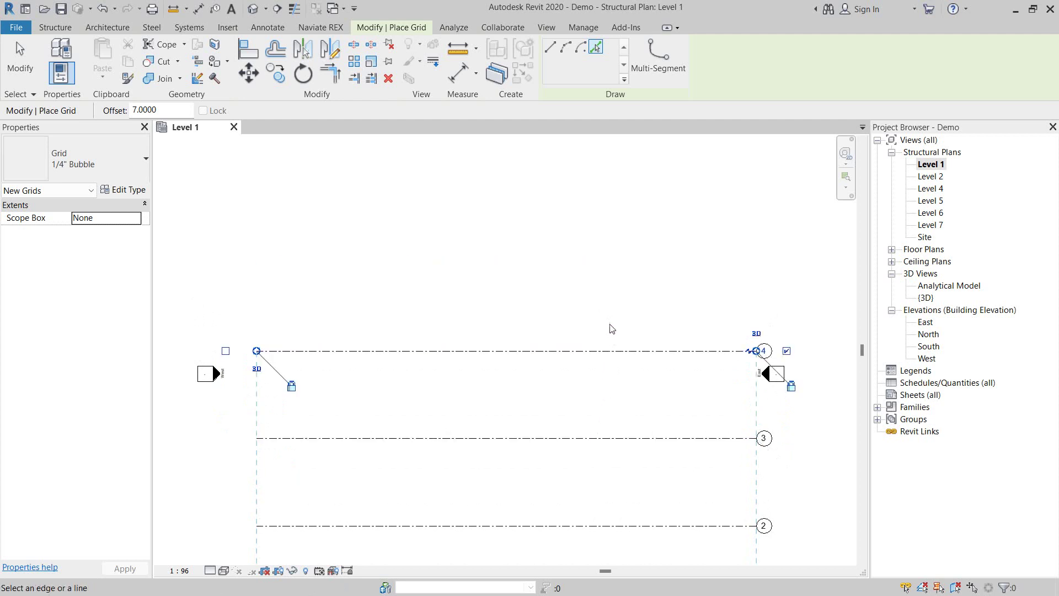
pyautogui.click(610, 350)
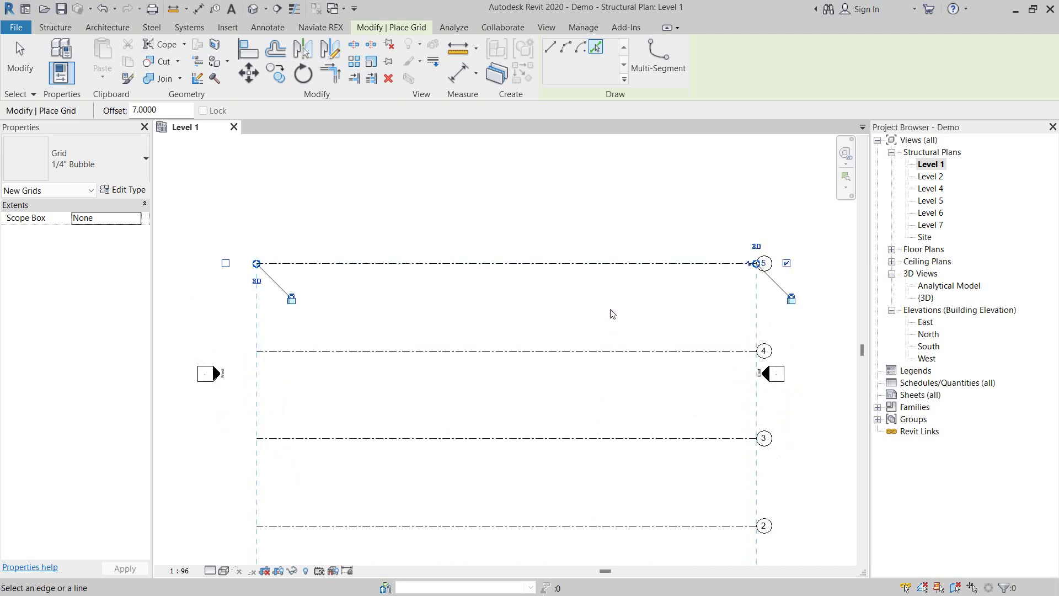
pyautogui.click(619, 267)
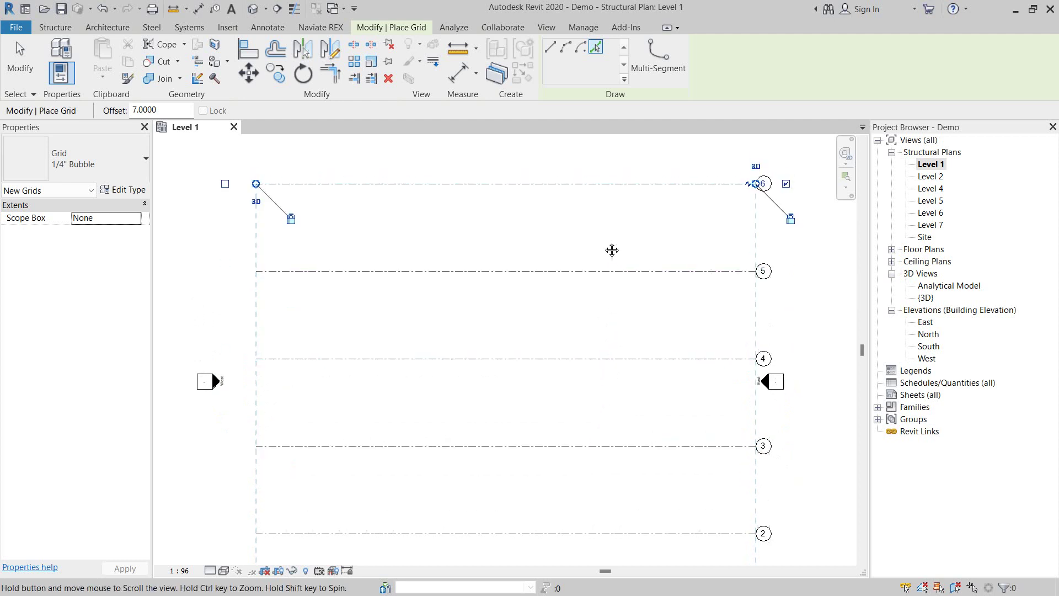
pyautogui.moveTo(612, 249); pyautogui.dragTo(616, 381, button='middle')
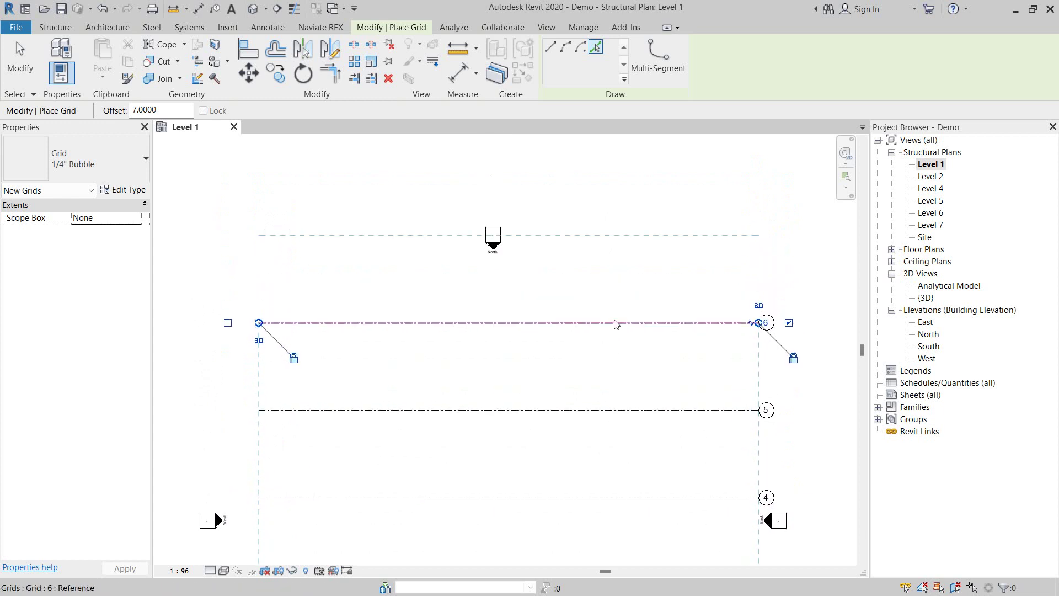
pyautogui.click(616, 323)
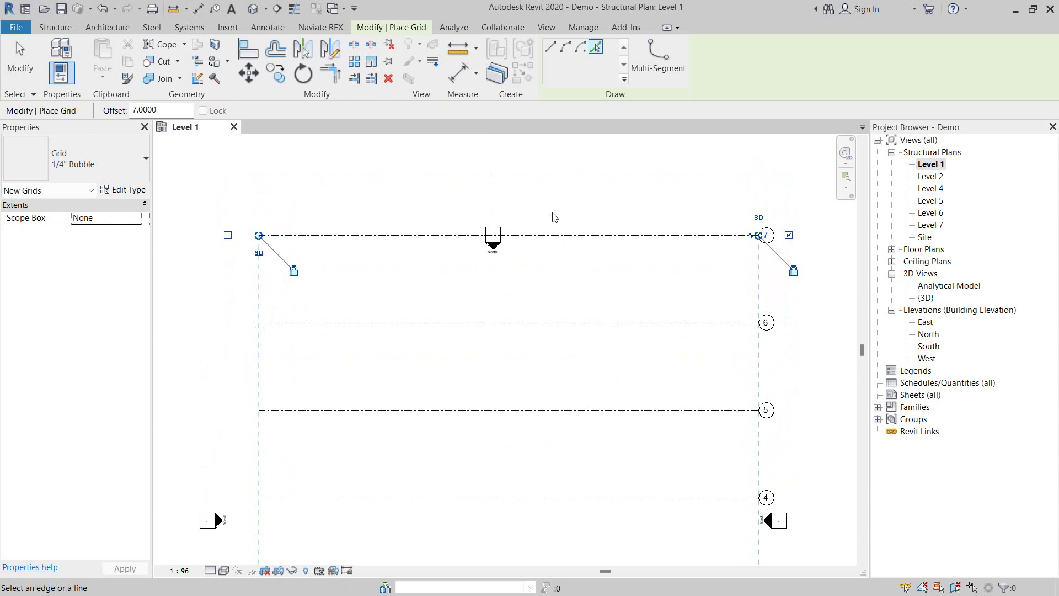
# Step: Exit the grid tool and bring the North elevation marker into view
pyautogui.press('Escape')
pyautogui.press('Escape')
pyautogui.scroll(2, 502, 239)
pyautogui.scroll(2, 502, 239)
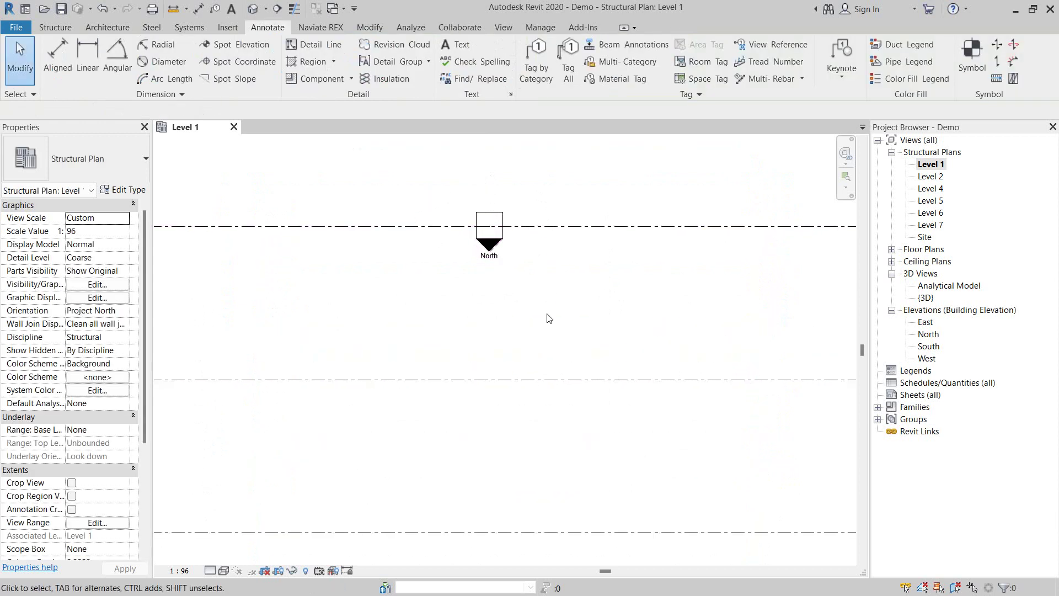
pyautogui.scroll(-1, 528, 325)
pyautogui.scroll(-3, 530, 325)
pyautogui.scroll(1, 530, 325)
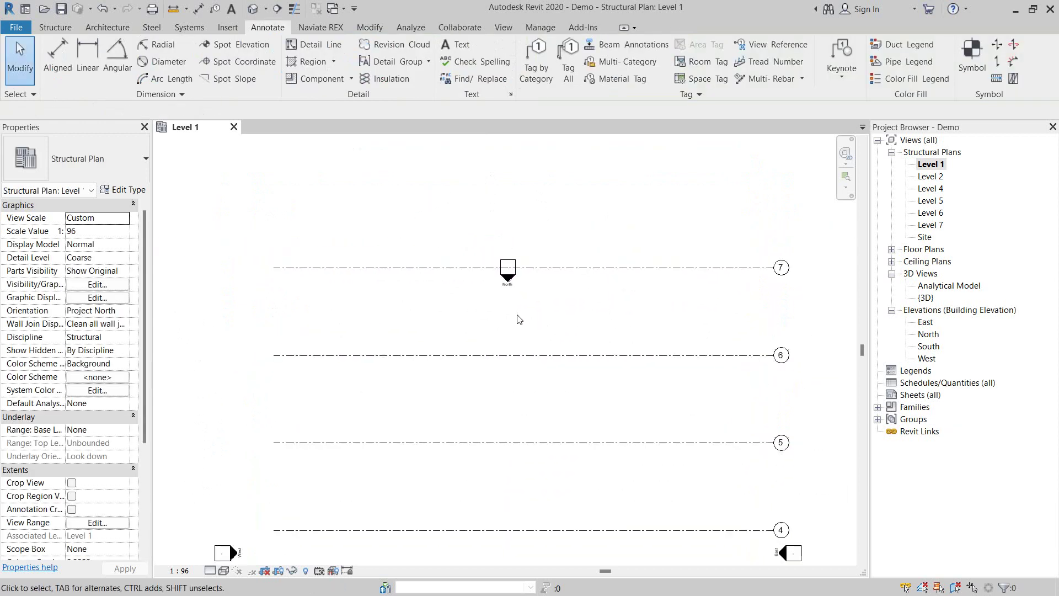
pyautogui.scroll(2, 521, 314)
pyautogui.moveTo(518, 310); pyautogui.dragTo(532, 369, button='middle')
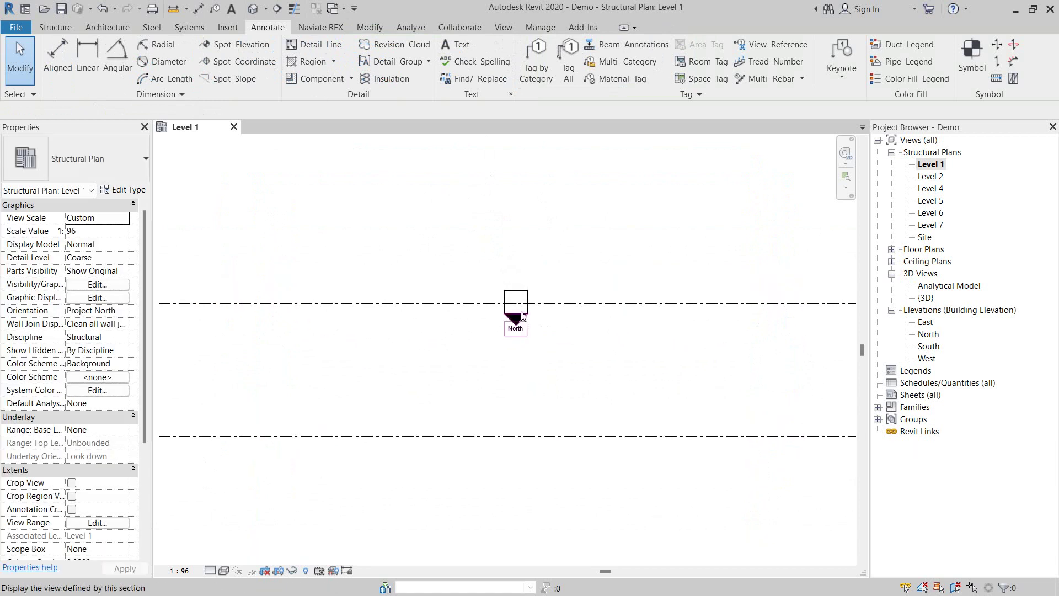
# Step: Move the North elevation marker straight up to sit above grid 7
pyautogui.click(522, 315)
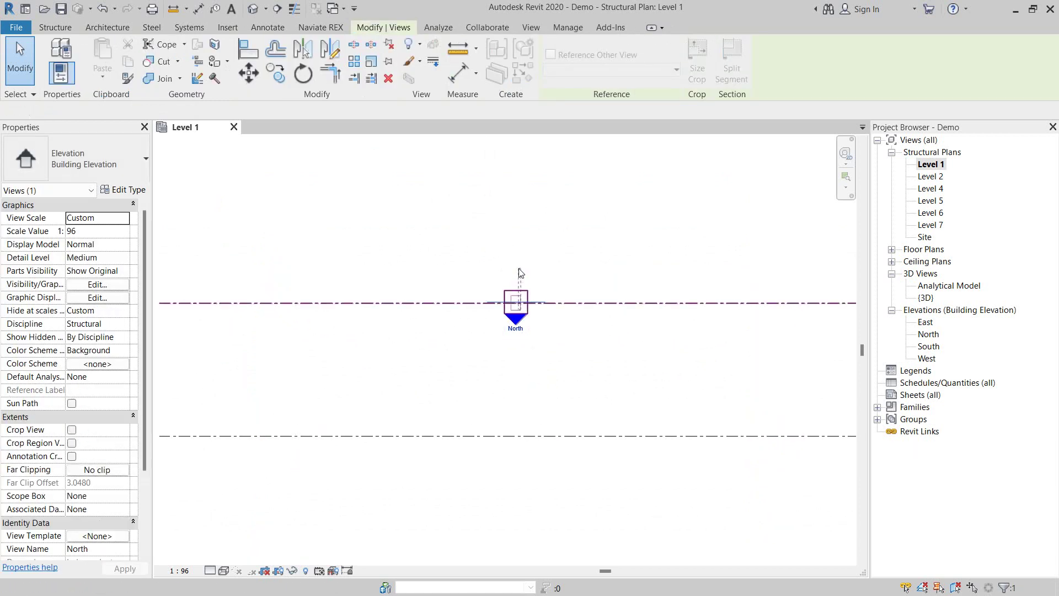
pyautogui.keyDown('ctrl'); pyautogui.click(519, 292); pyautogui.keyUp('ctrl')
pyautogui.click(519, 291)
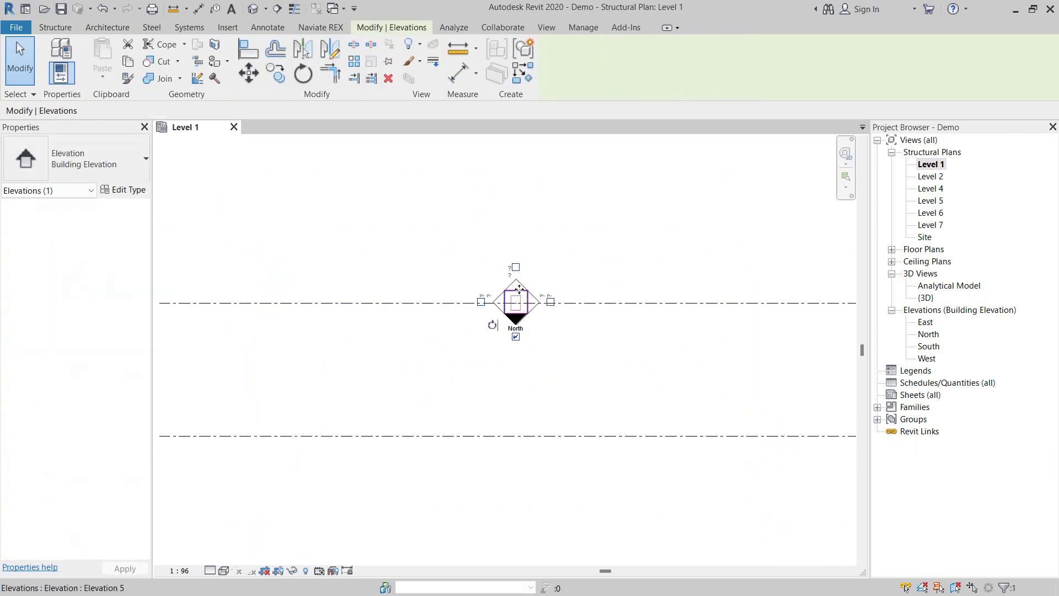
pyautogui.click(249, 73)
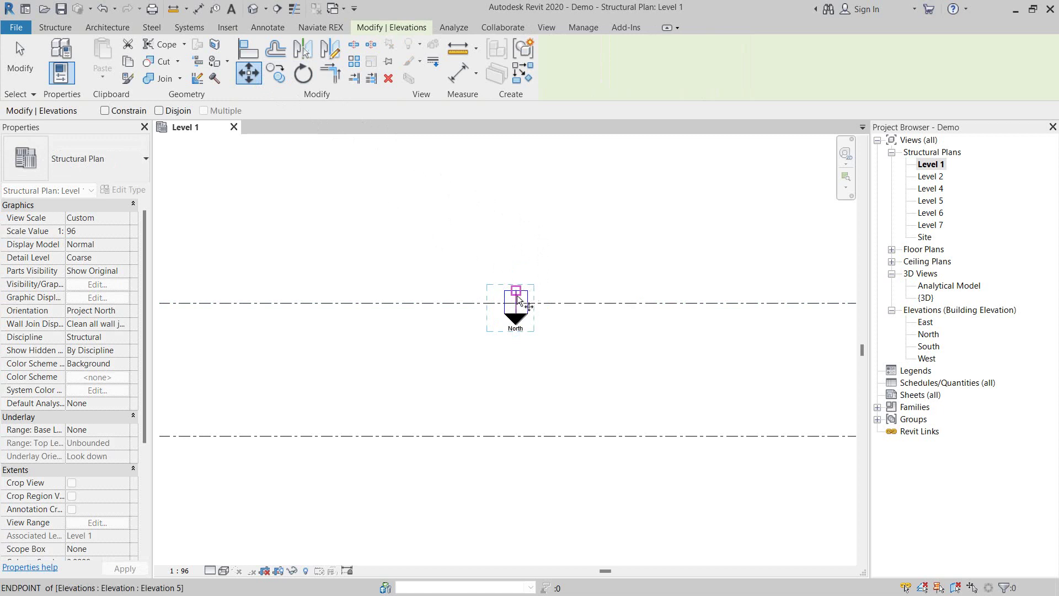
pyautogui.click(516, 290)
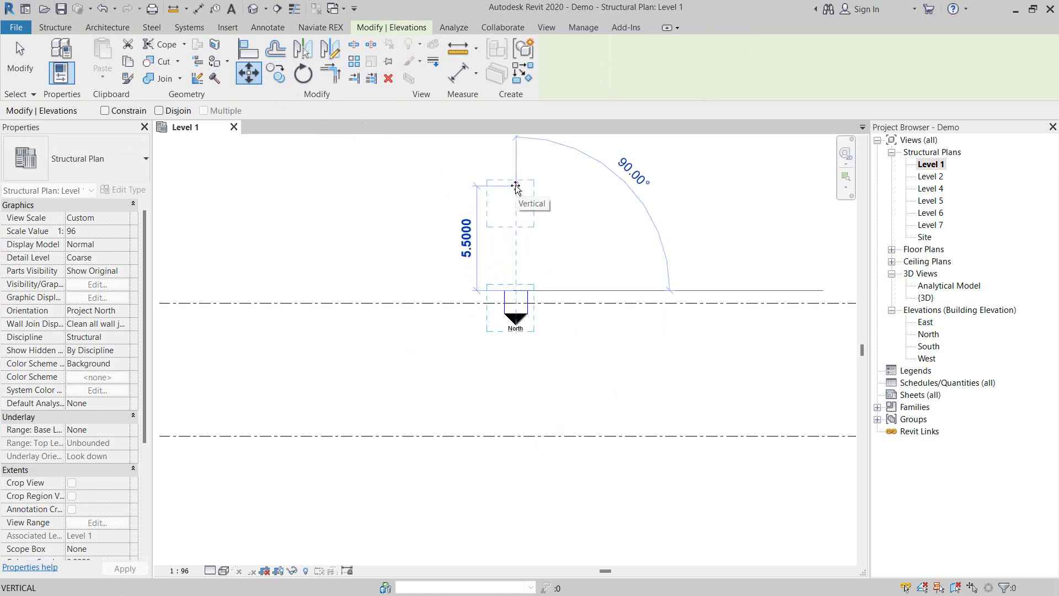
pyautogui.click(515, 189)
pyautogui.click(545, 259)
pyautogui.scroll(-2, 540, 272)
# Step: Select the East elevation marker and start a Move, then cancel it
pyautogui.scroll(-3, 539, 272)
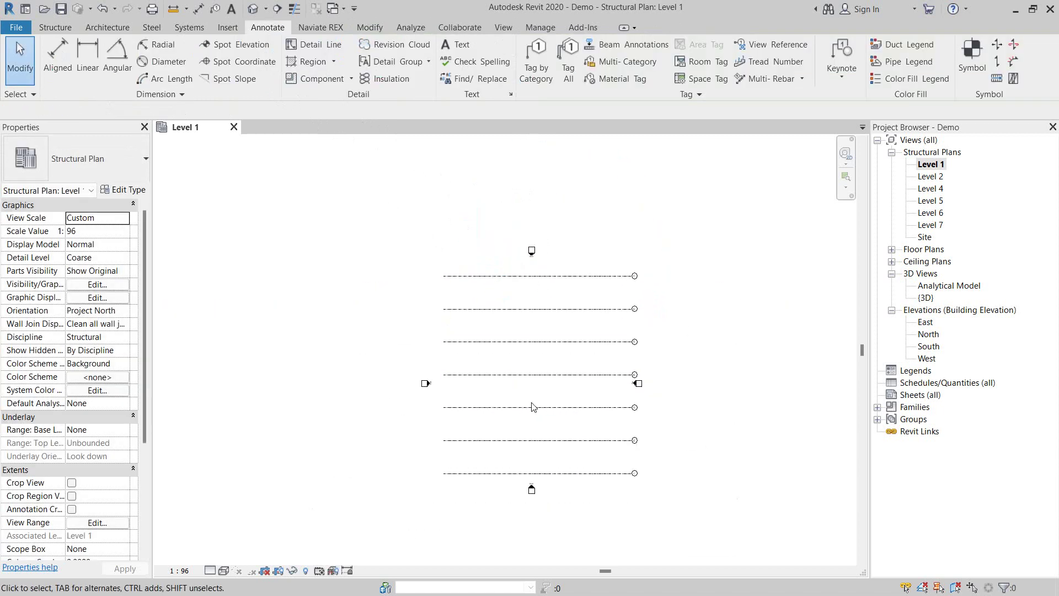
pyautogui.scroll(2, 538, 298)
pyautogui.scroll(1, 535, 320)
pyautogui.moveTo(557, 366); pyautogui.dragTo(520, 306, button='middle')
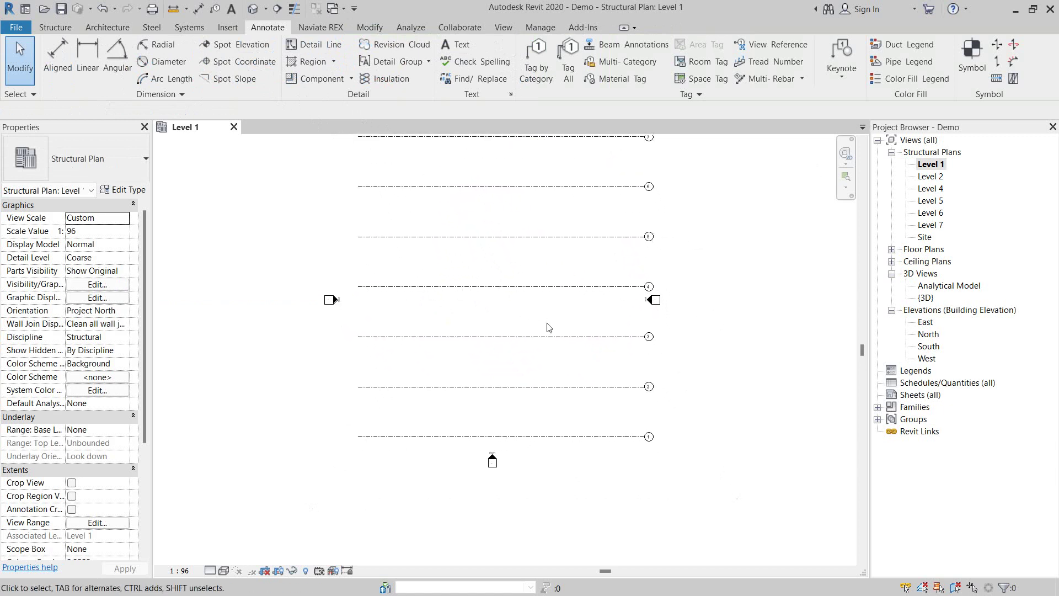
pyautogui.click(653, 301)
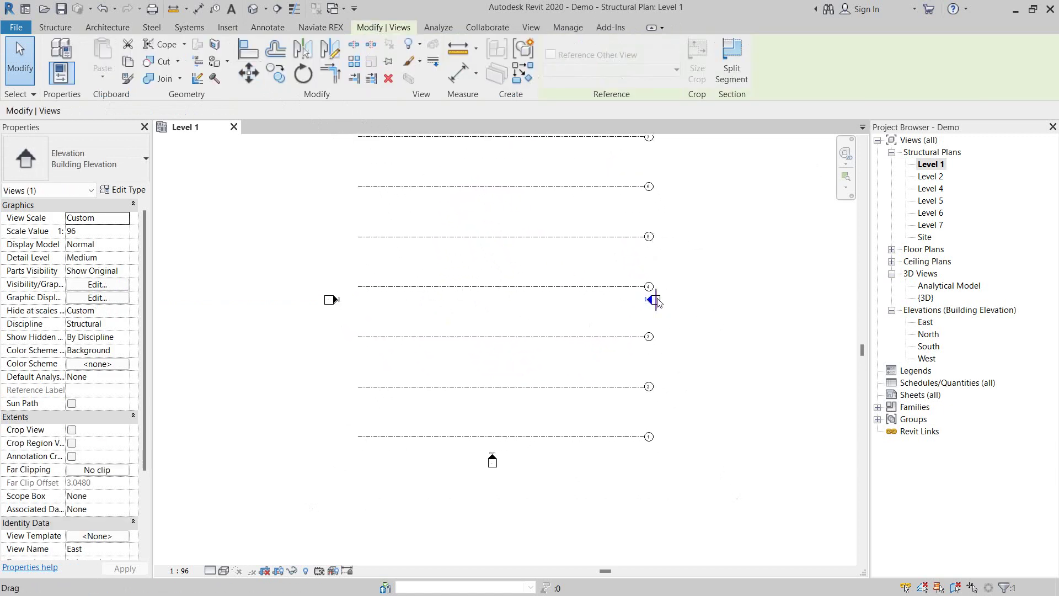
pyautogui.scroll(1, 655, 300)
pyautogui.scroll(2, 655, 300)
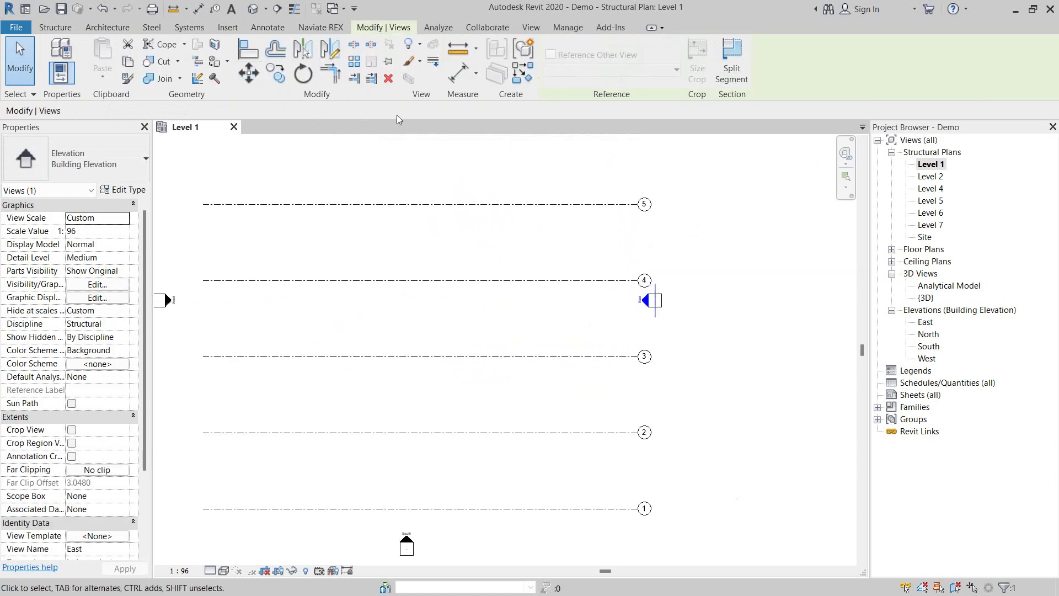
pyautogui.click(255, 77)
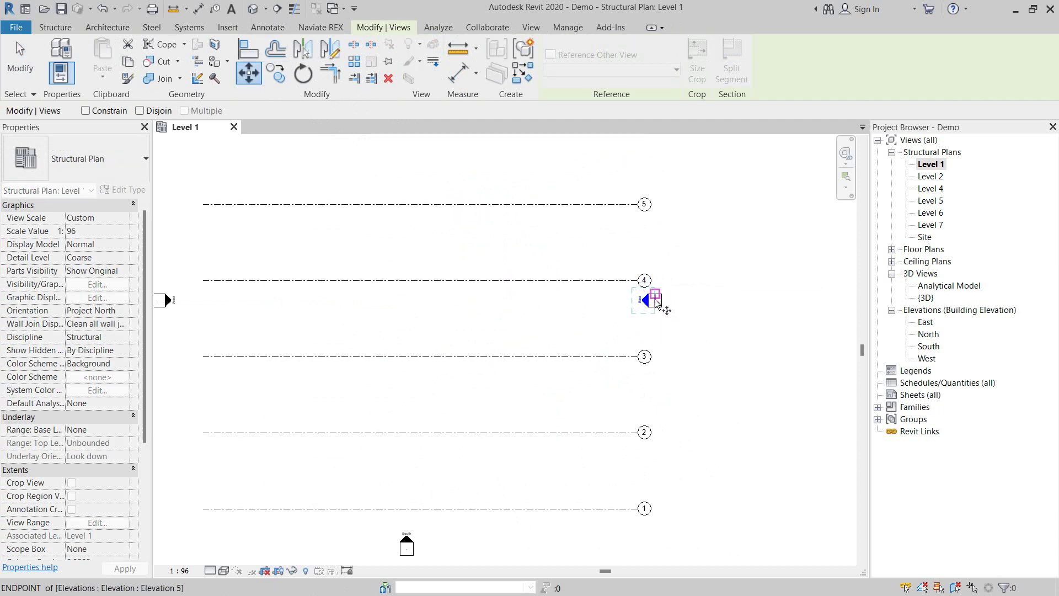
pyautogui.scroll(2, 656, 300)
pyautogui.click(657, 300)
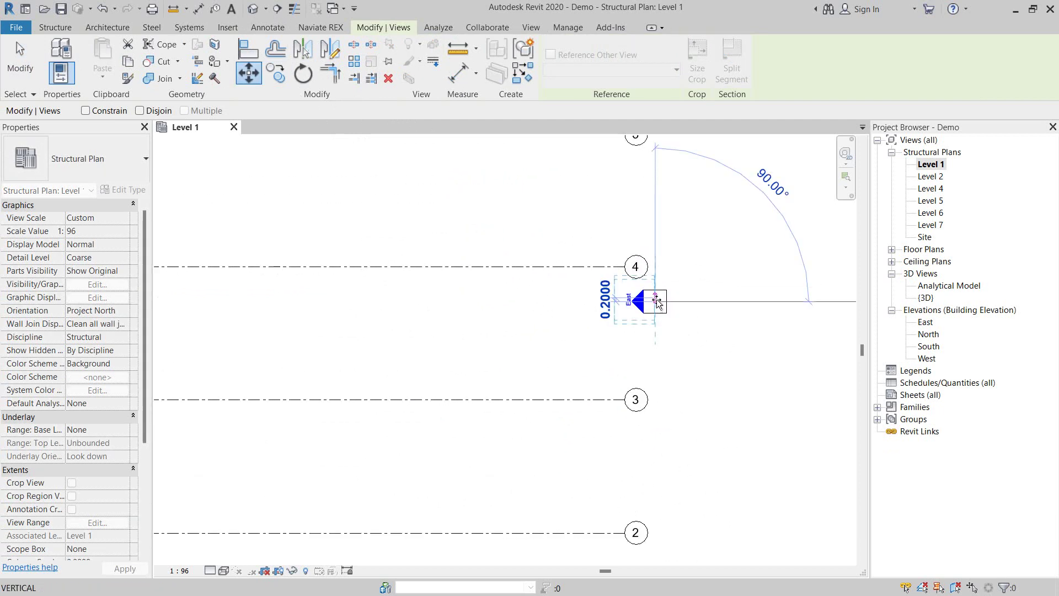
pyautogui.press('Escape')
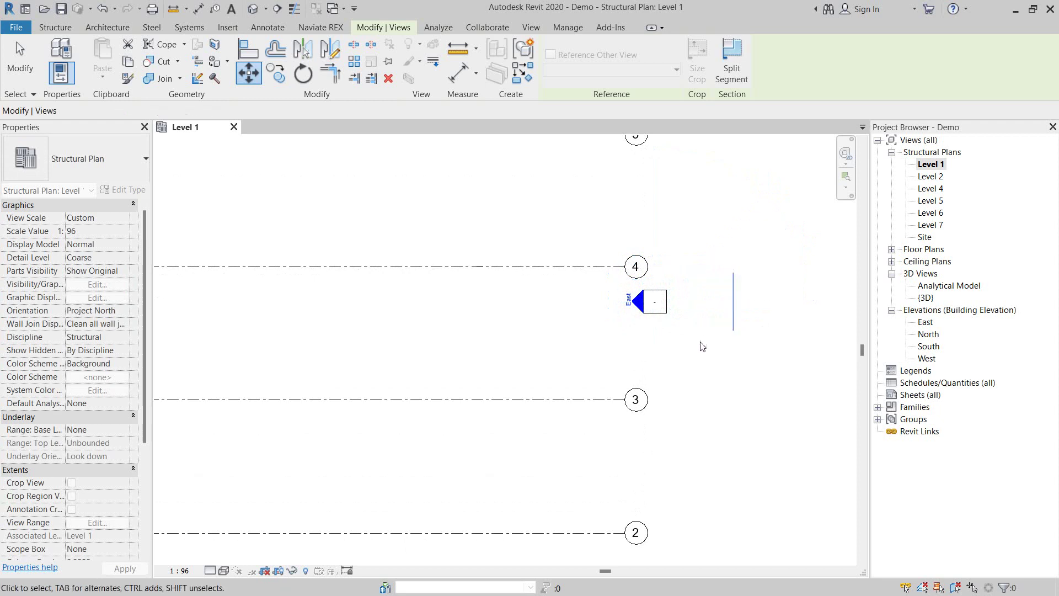
# Step: Drag the East elevation marker to the right, clear of the grid bubbles
pyautogui.click(654, 299)
pyautogui.moveTo(655, 300); pyautogui.dragTo(712, 304)
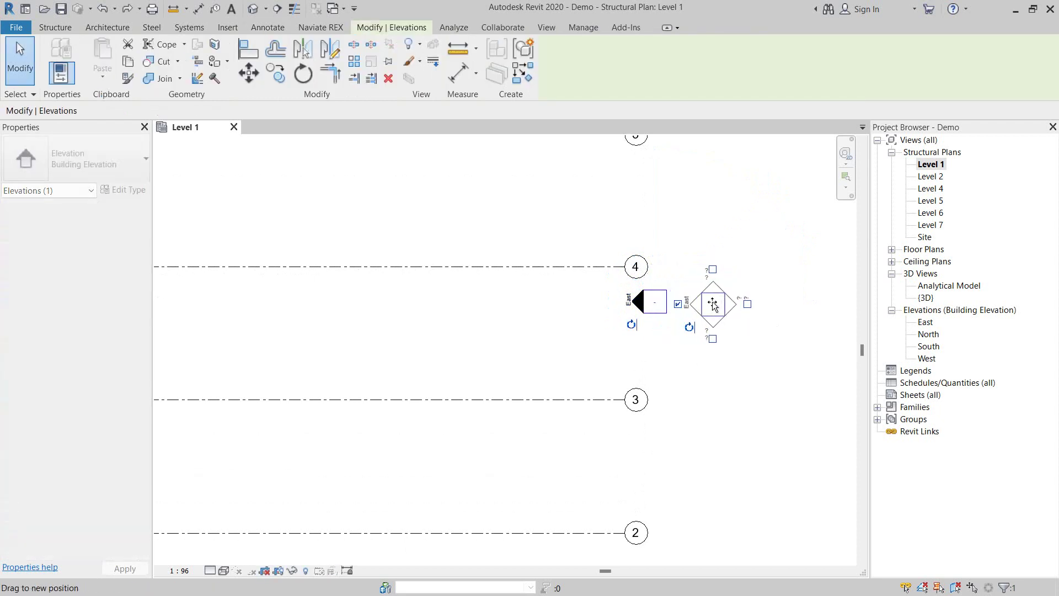
pyautogui.click(622, 345)
pyautogui.scroll(-4, 622, 346)
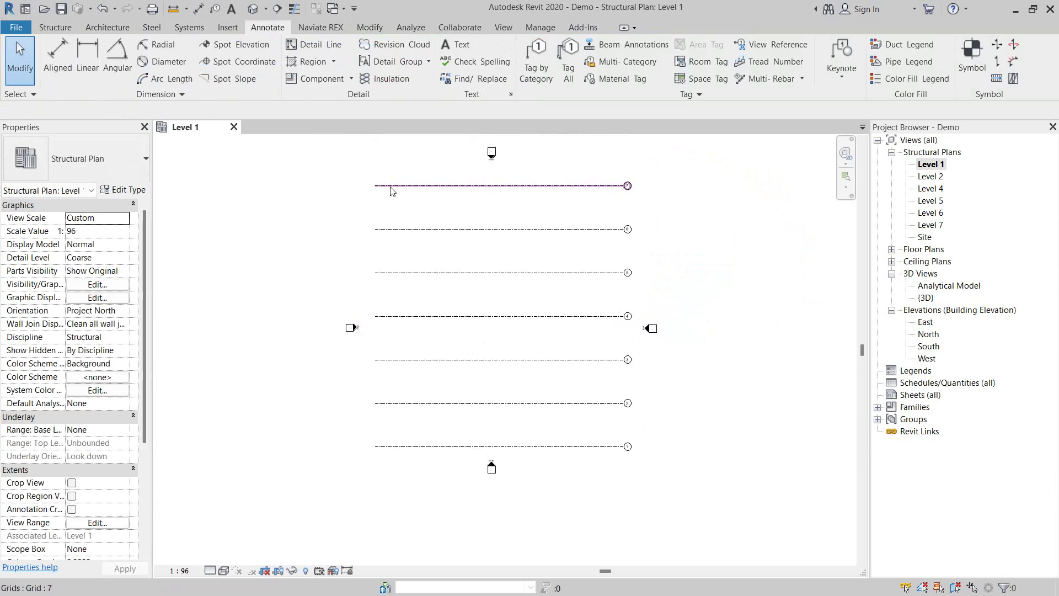
# Step: Draw vertical grid 8 from grid 1's left end up past grid 7
pyautogui.click(437, 186)
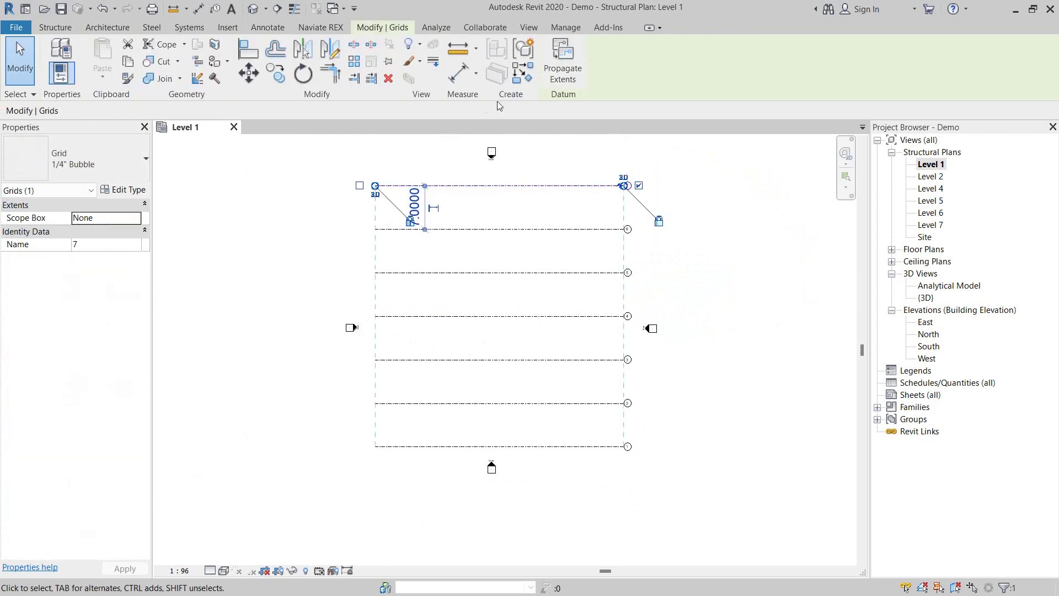
pyautogui.click(523, 73)
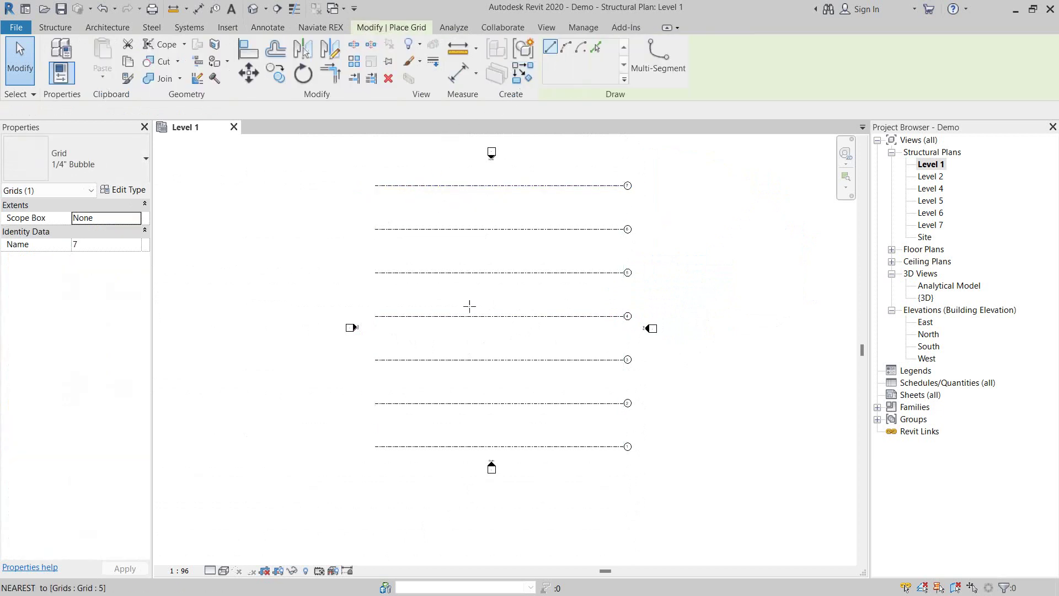
pyautogui.click(375, 447)
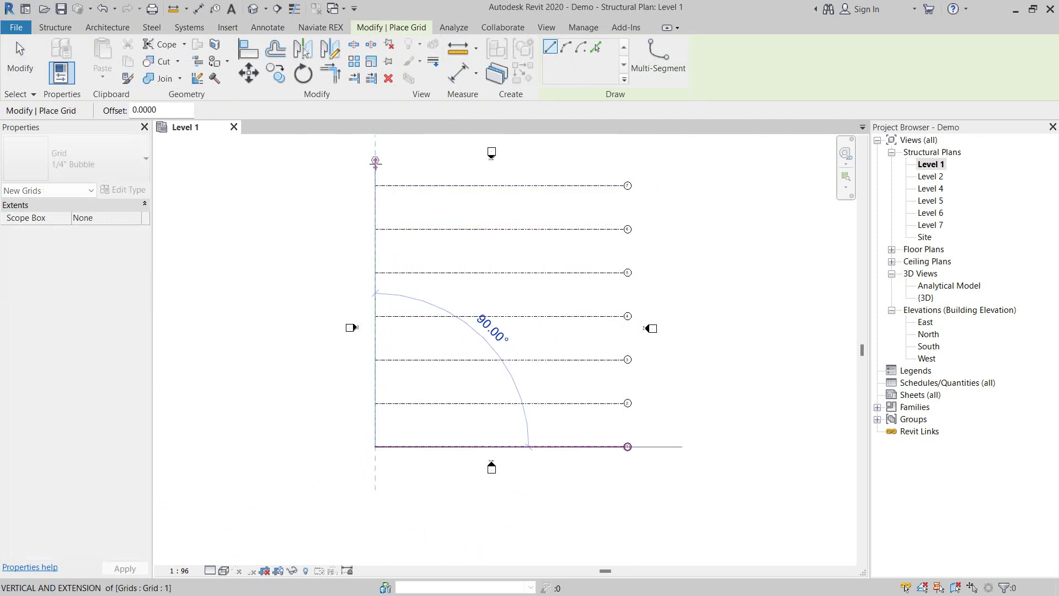
pyautogui.scroll(1, 375, 172)
pyautogui.moveTo(371, 243); pyautogui.dragTo(350, 207, button='middle')
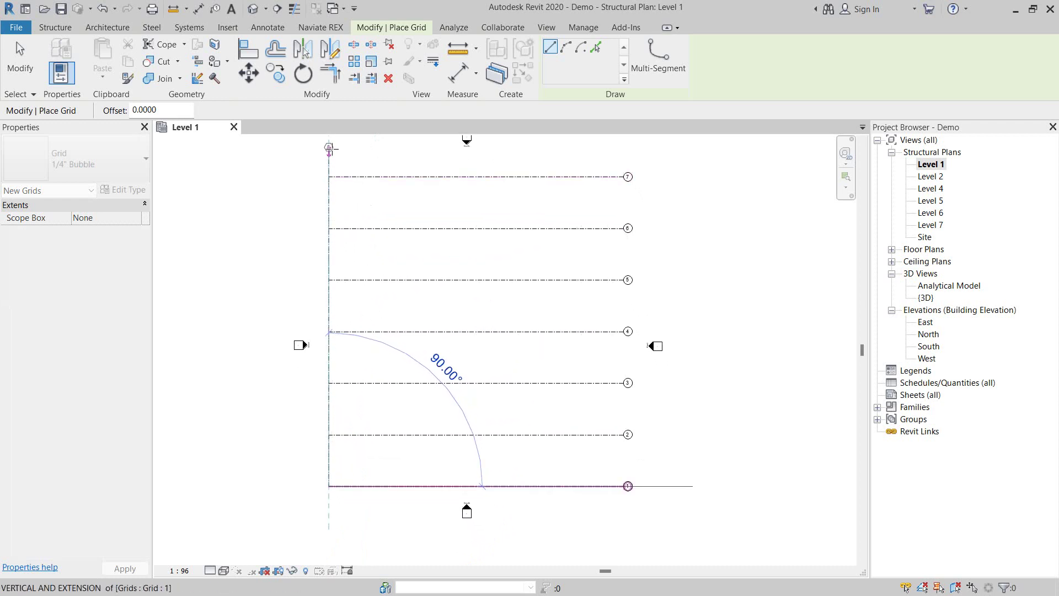
pyautogui.click(329, 151)
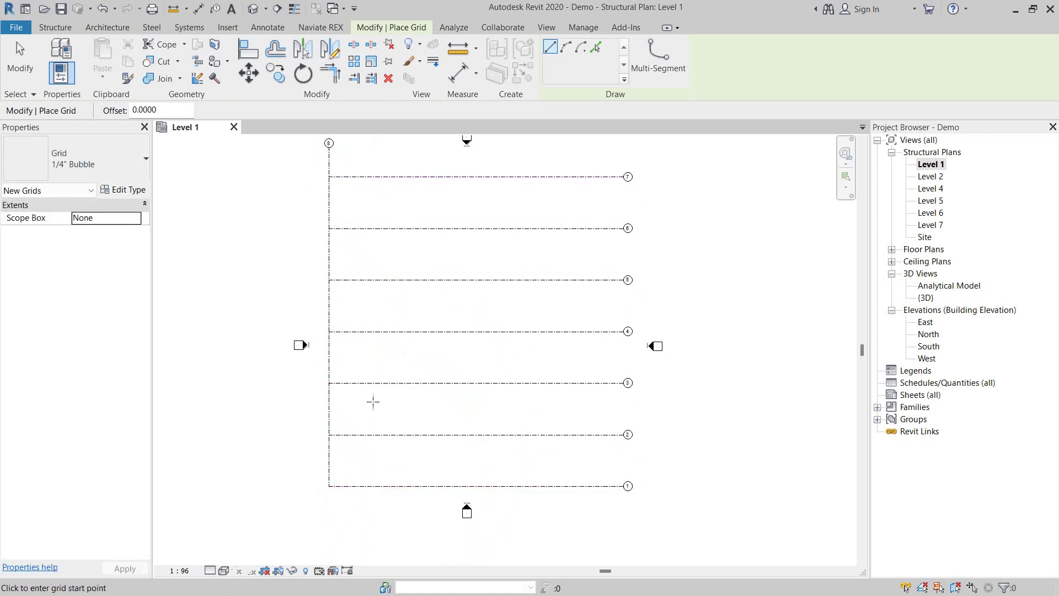
pyautogui.press('Escape')
pyautogui.press('Escape')
pyautogui.moveTo(362, 454); pyautogui.dragTo(421, 349, button='middle')
pyautogui.scroll(1, 409, 331)
# Step: Drag vertical grid 8's bottom end down so it extends past grid 1
pyautogui.scroll(2, 381, 353)
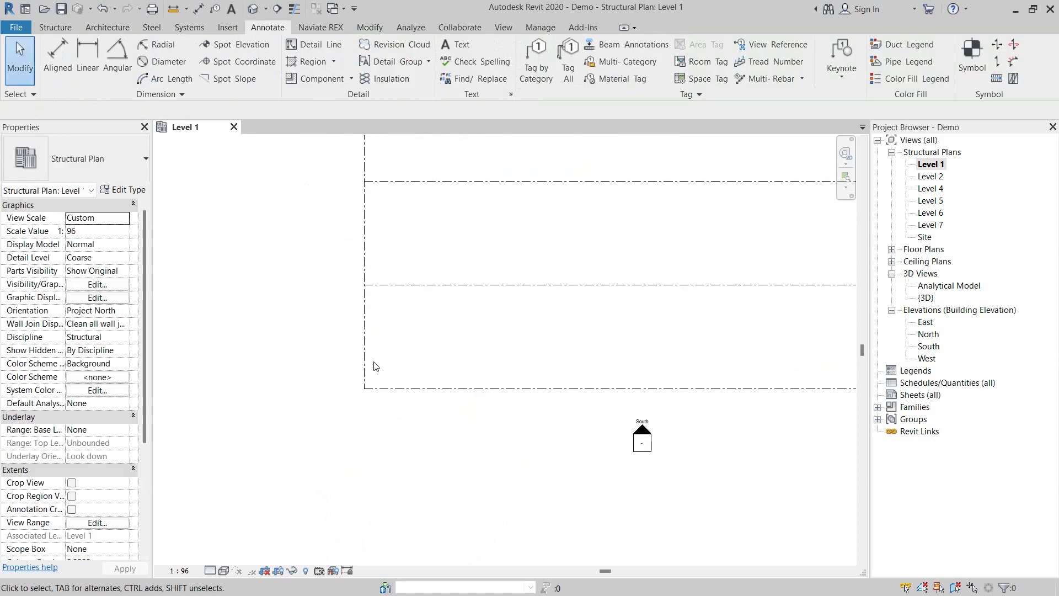
pyautogui.click(364, 366)
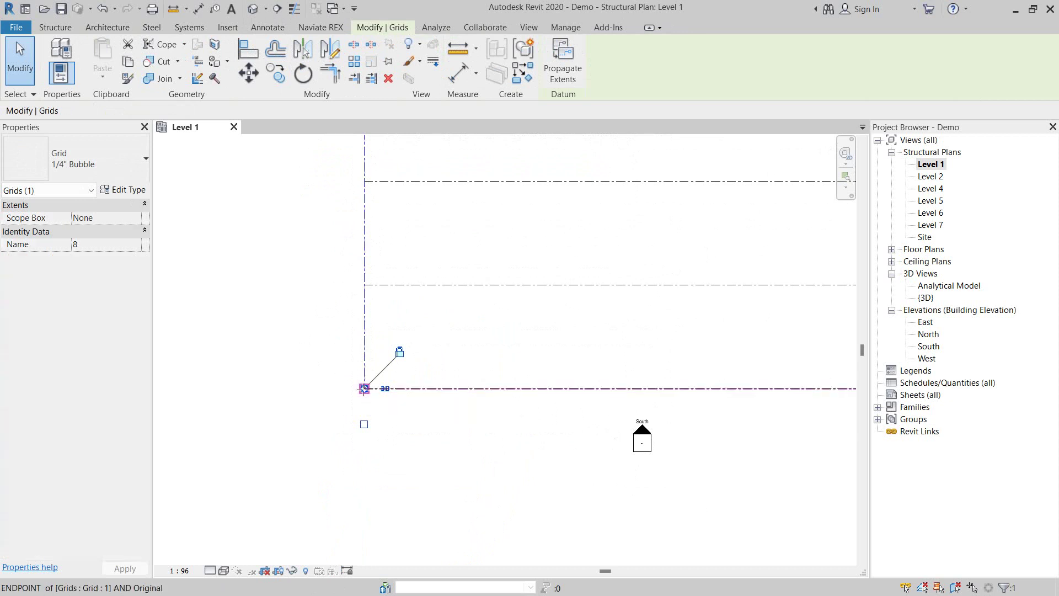
pyautogui.moveTo(364, 388); pyautogui.dragTo(380, 450)
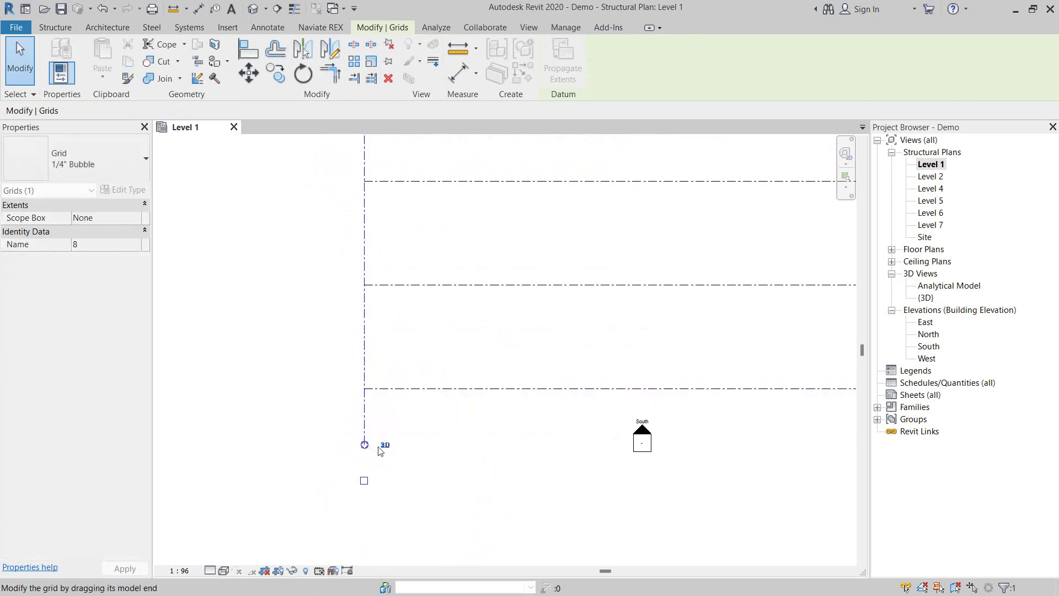
pyautogui.click(423, 443)
pyautogui.scroll(-2, 423, 445)
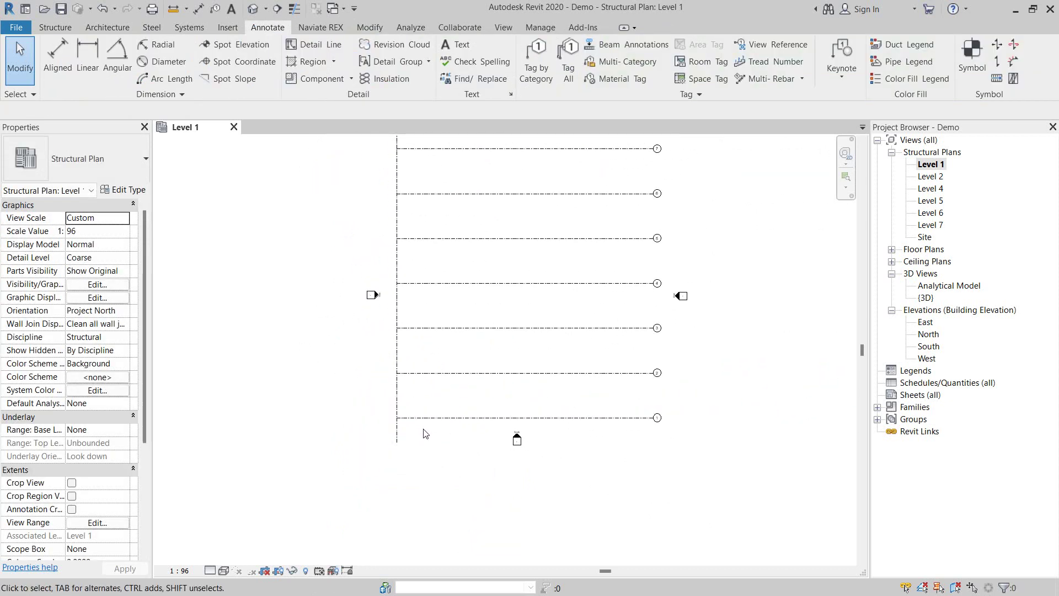
pyautogui.scroll(1, 429, 386)
pyautogui.scroll(1, 442, 287)
pyautogui.moveTo(445, 237); pyautogui.dragTo(441, 388, button='middle')
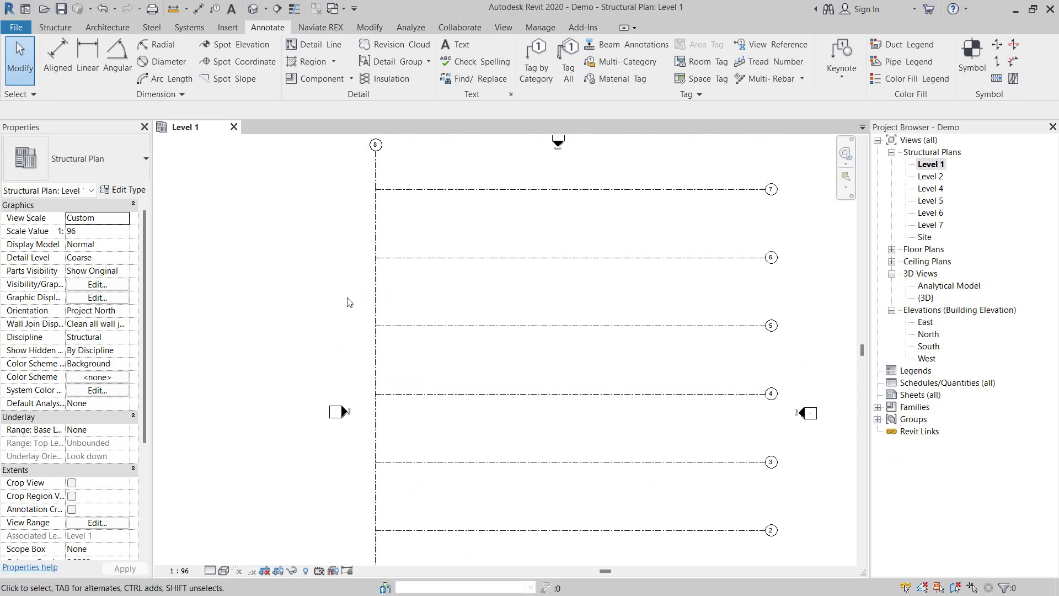
pyautogui.scroll(1, 390, 199)
# Step: Check the 7.0000 spacing of the top horizontal grids, then select vertical grid 8
pyautogui.click(393, 191)
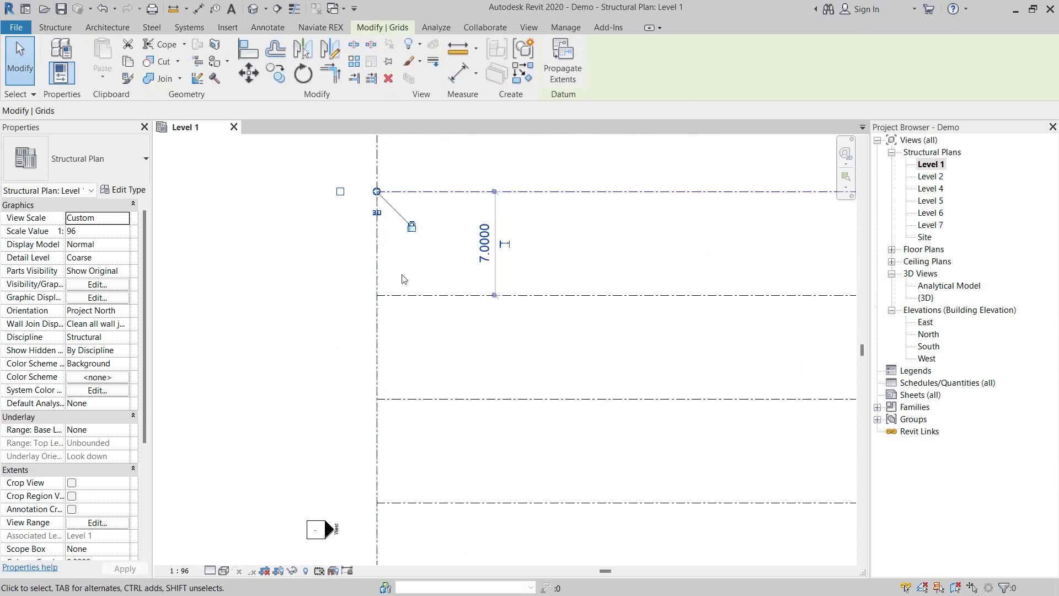
pyautogui.keyDown('ctrl'); pyautogui.click(411, 296); pyautogui.keyUp('ctrl')
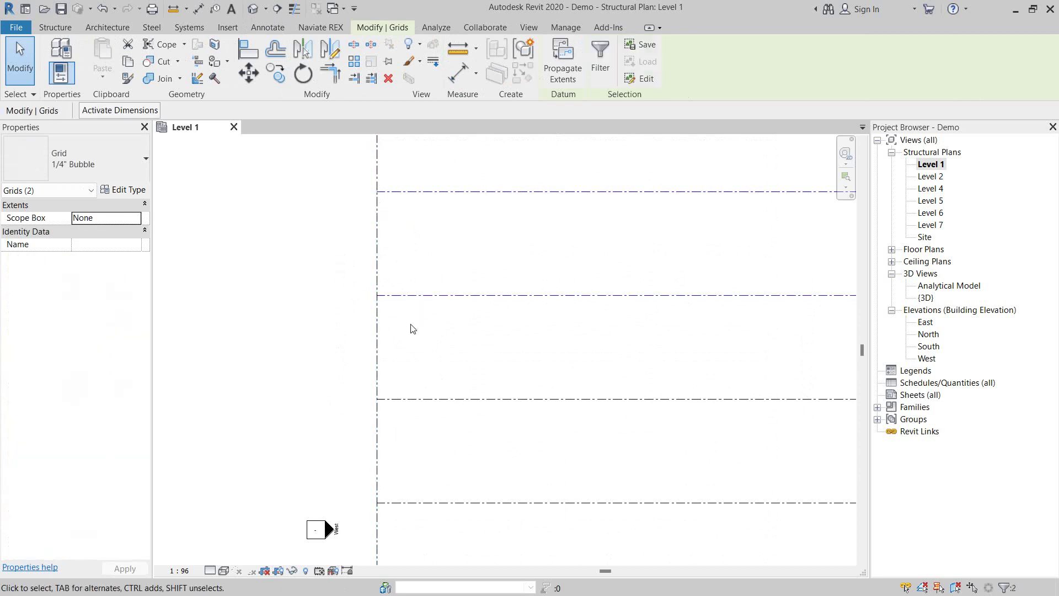
pyautogui.click(423, 259)
pyautogui.click(384, 254)
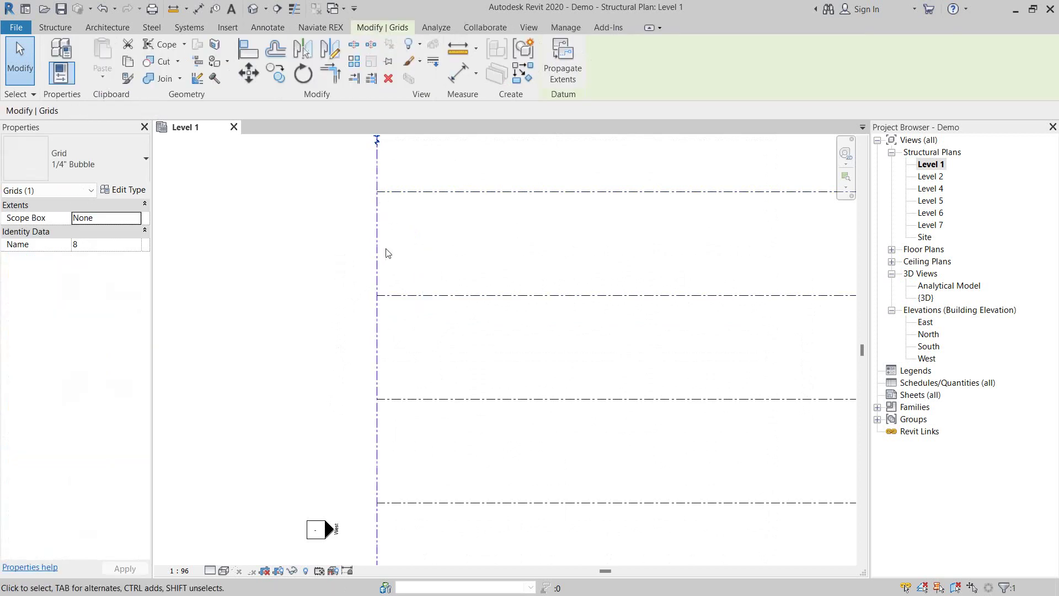
# Step: Move grid 8 1.5000 right from grid 7's left endpoint
pyautogui.moveTo(419, 246); pyautogui.dragTo(425, 331, button='middle')
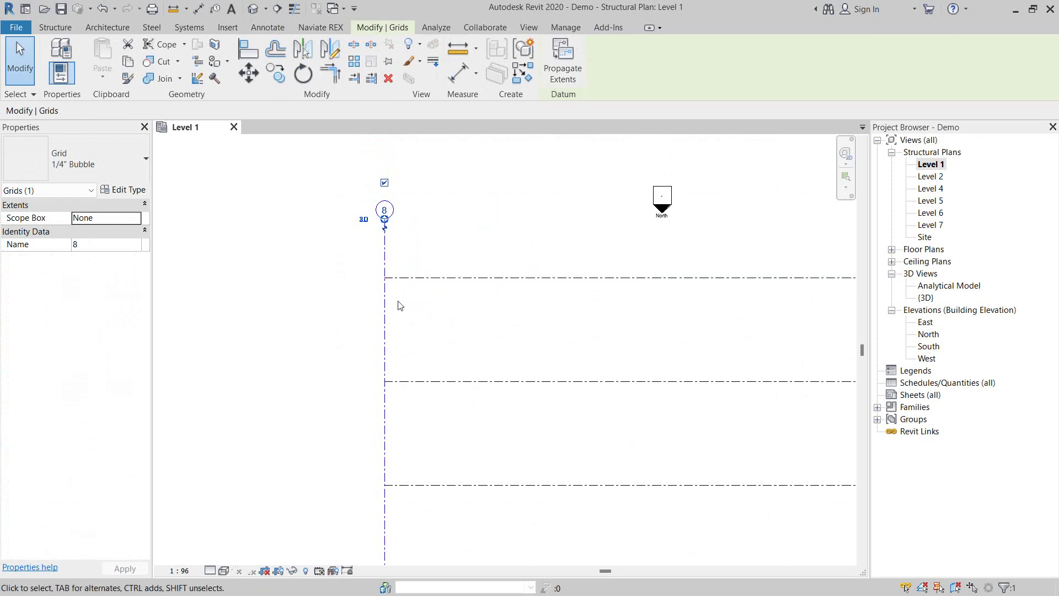
pyautogui.click(253, 81)
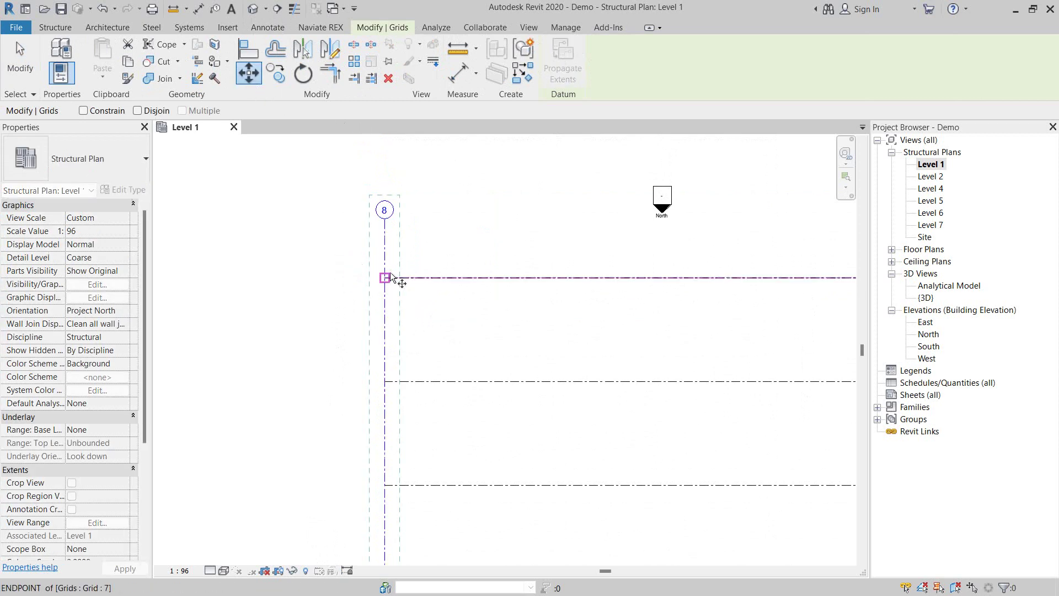
pyautogui.click(385, 278)
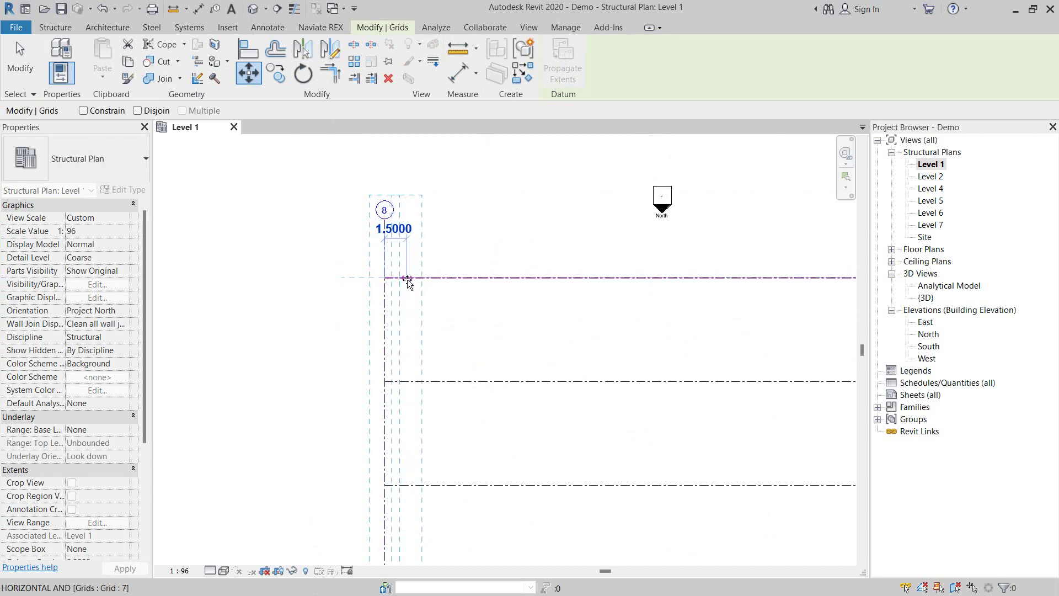
pyautogui.click(407, 282)
pyautogui.click(473, 261)
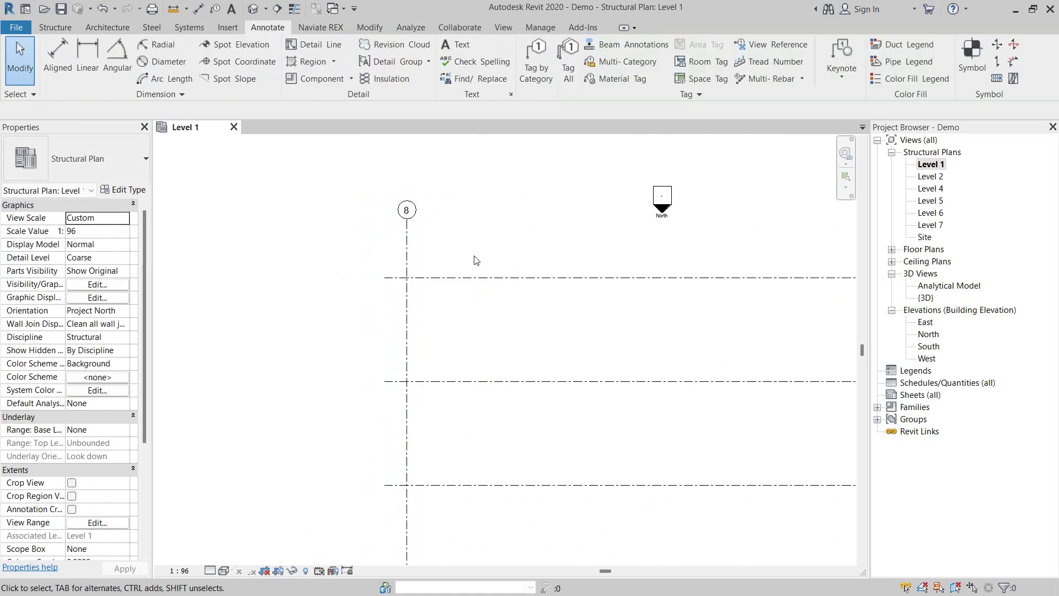
pyautogui.scroll(-2, 475, 259)
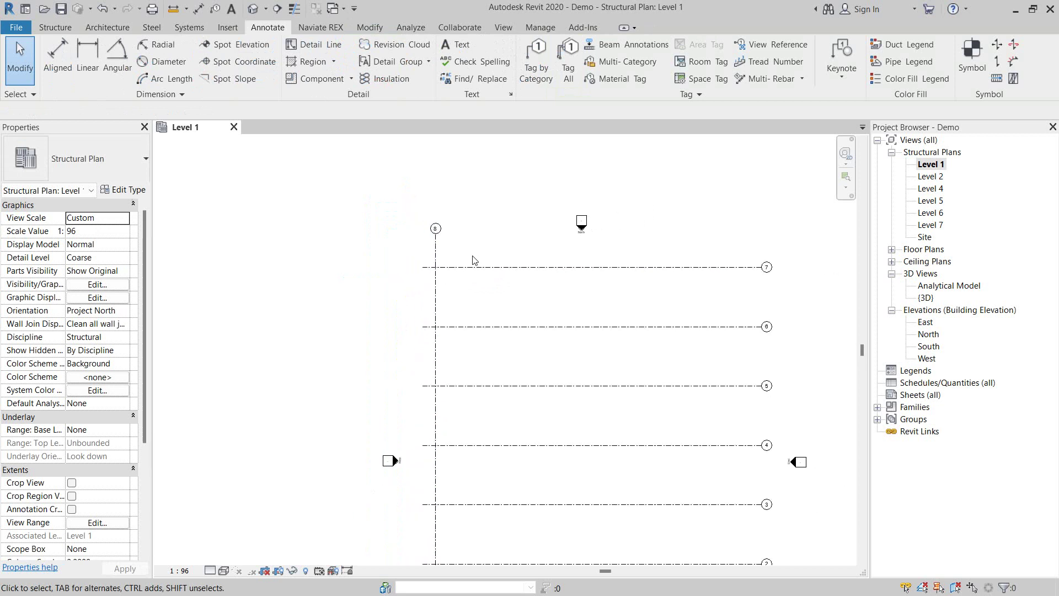
pyautogui.moveTo(560, 300); pyautogui.dragTo(472, 208, button='middle')
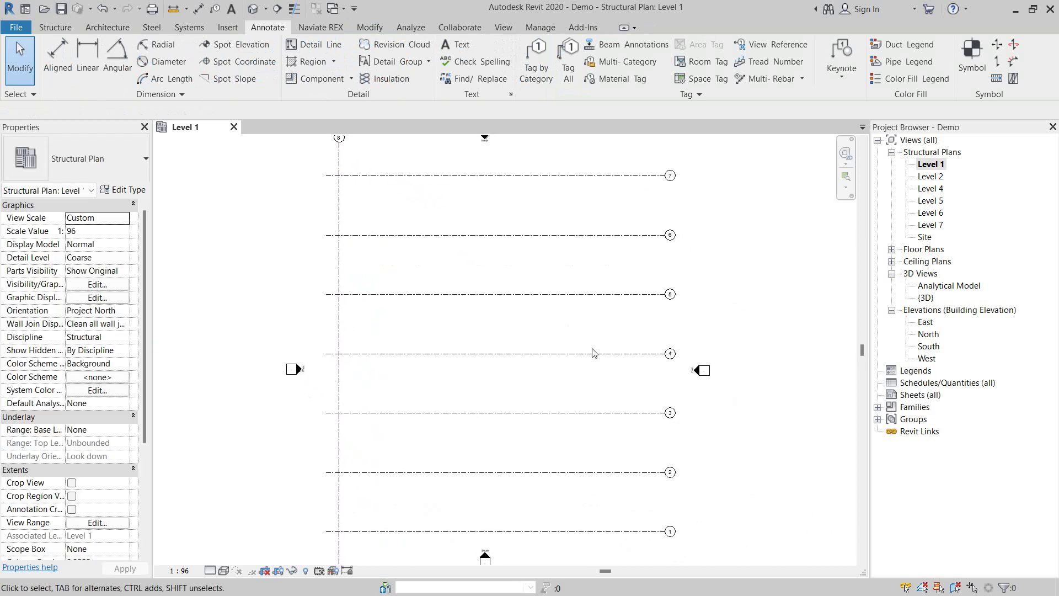
# Step: Rename vertical grid 8 to 'A' through its bubble label
pyautogui.moveTo(623, 379); pyautogui.dragTo(568, 327, button='middle')
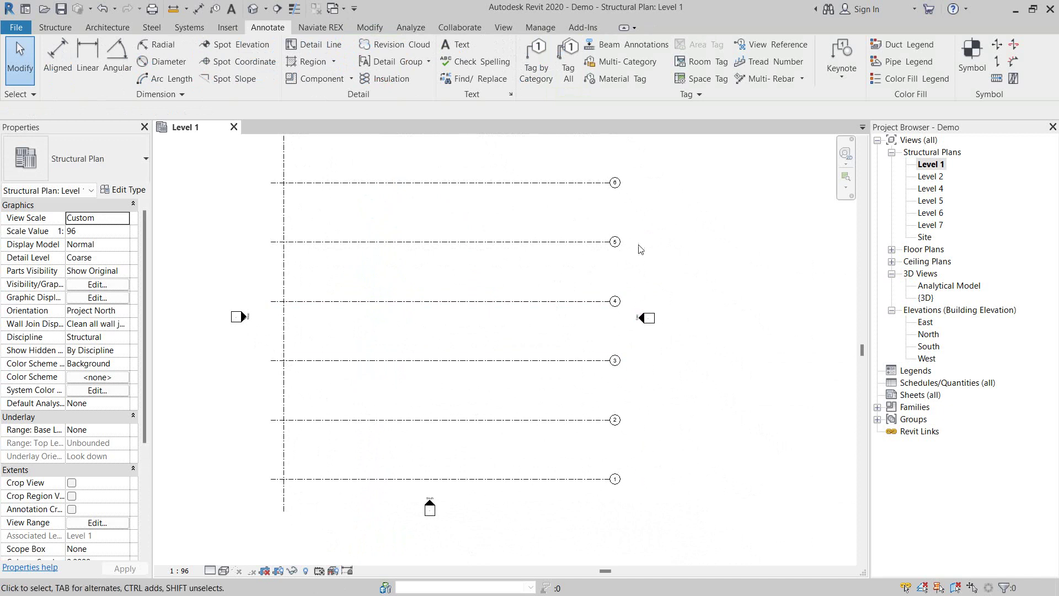
pyautogui.moveTo(639, 250); pyautogui.dragTo(669, 331, button='middle')
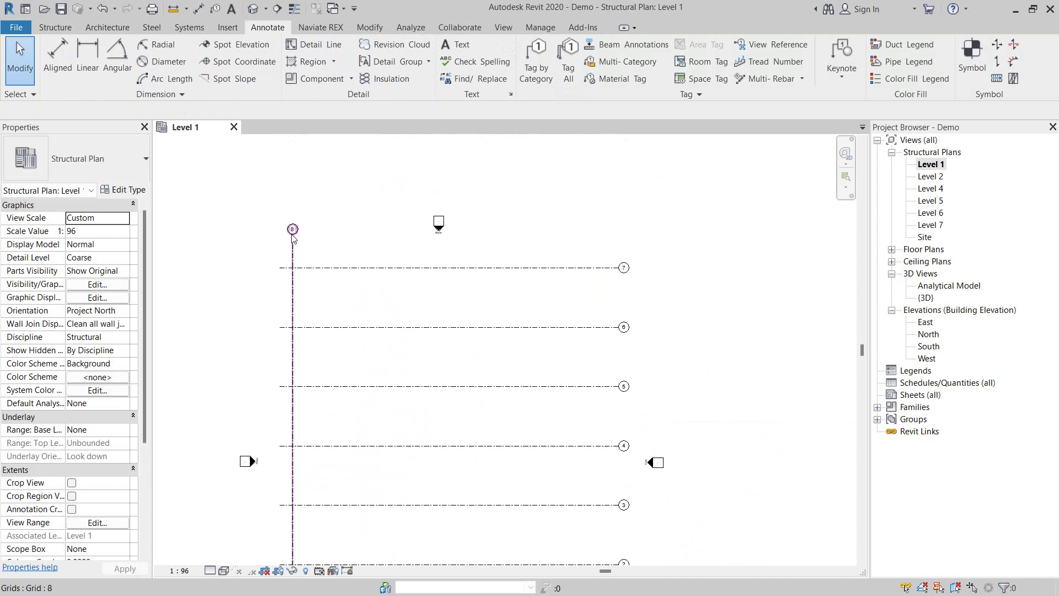
pyautogui.scroll(3, 293, 234)
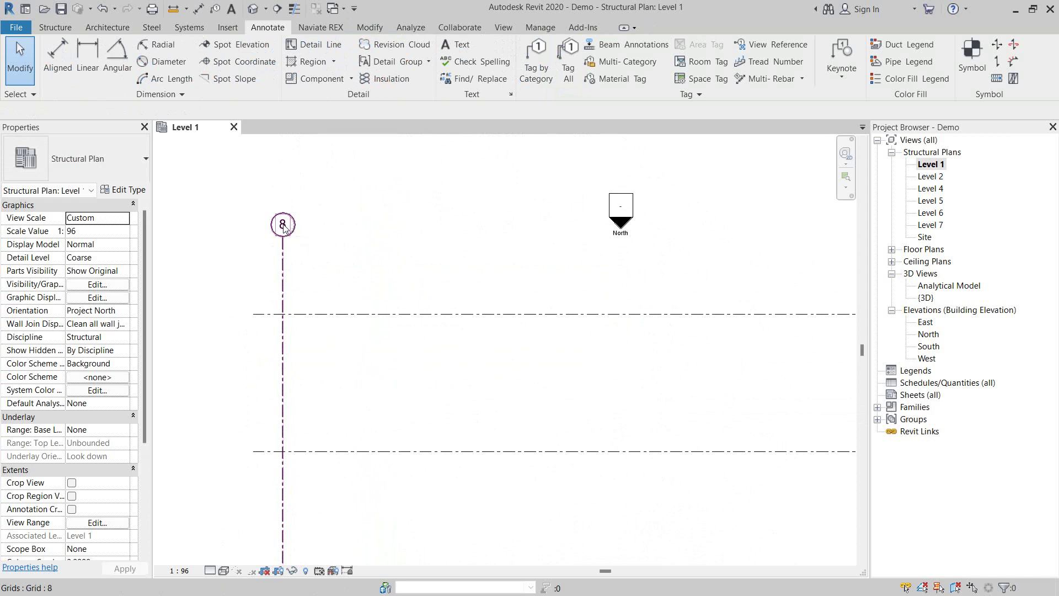
pyautogui.click(283, 225)
pyautogui.click(283, 225)
pyautogui.write('A')
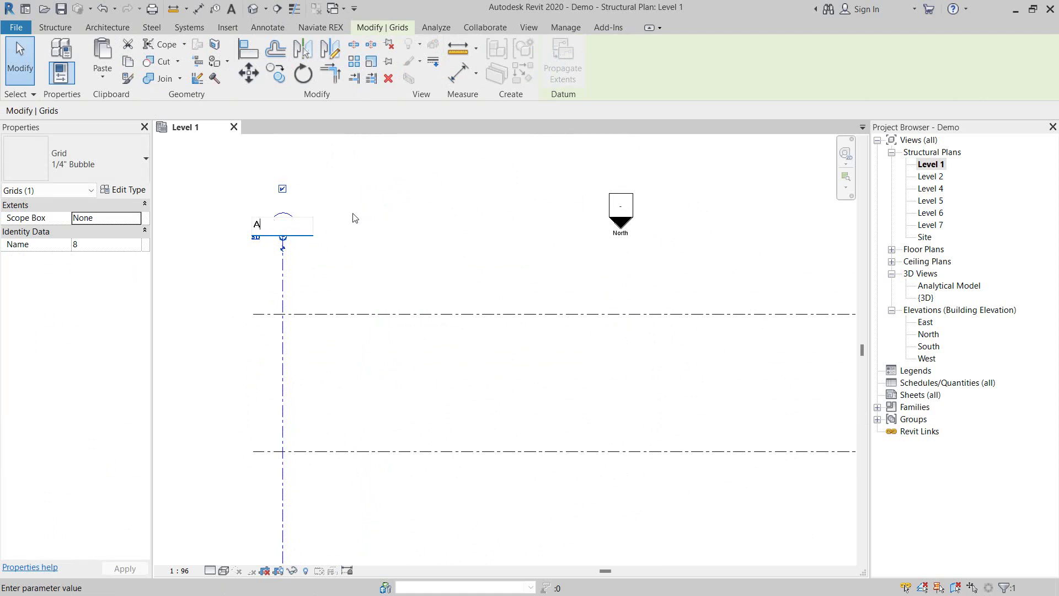
pyautogui.press('Return')
pyautogui.press('Escape')
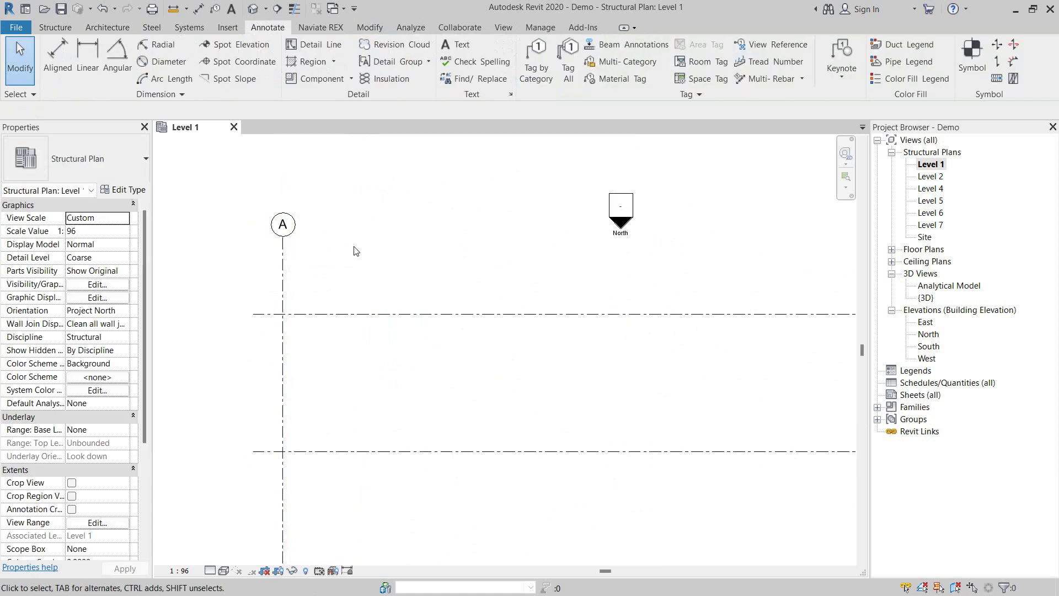
# Step: Pan and zoom around the plan to review the renamed grid A
pyautogui.scroll(-1, 356, 249)
pyautogui.scroll(-2, 358, 248)
pyautogui.moveTo(359, 248); pyautogui.dragTo(395, 182, button='middle')
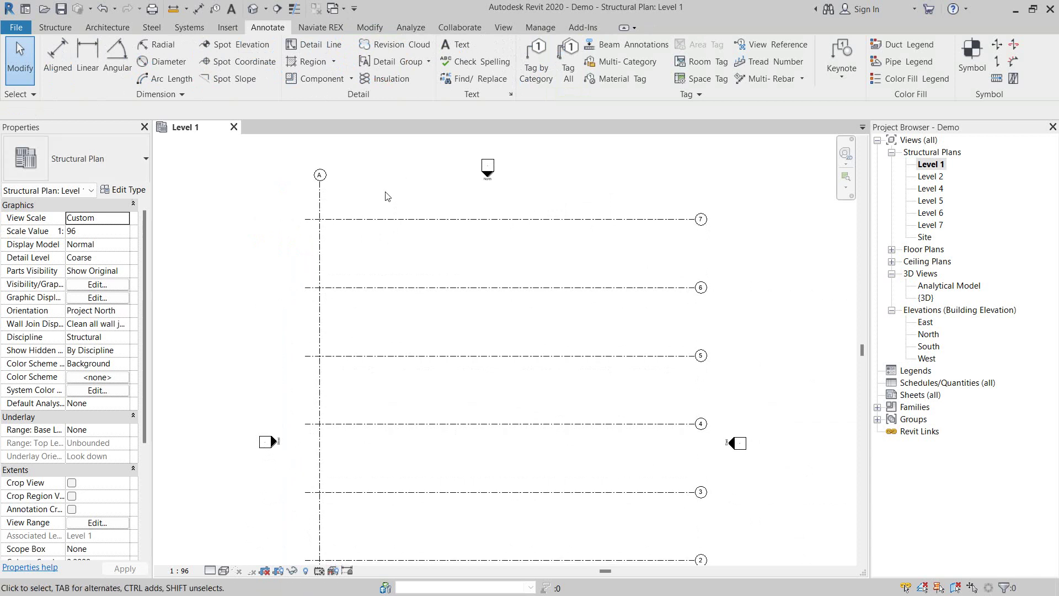
pyautogui.scroll(-2, 388, 199)
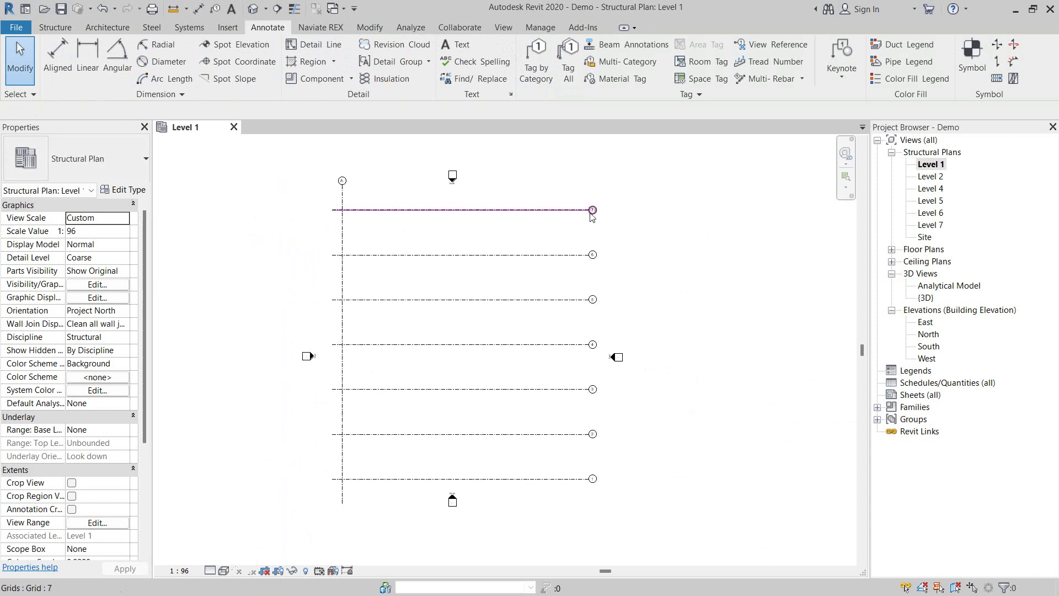
pyautogui.moveTo(591, 229); pyautogui.dragTo(590, 239, button='middle')
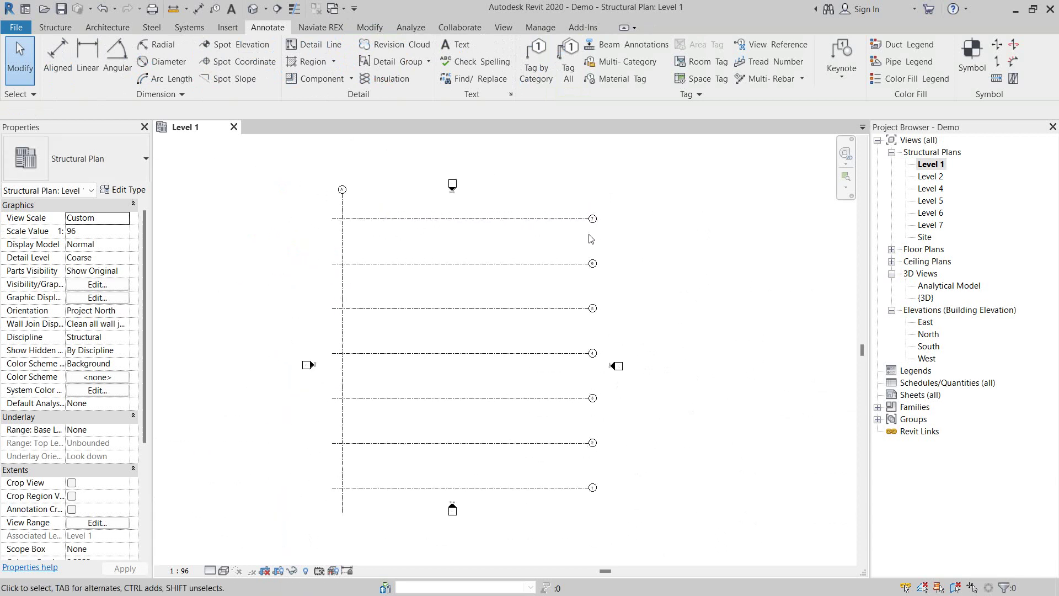
pyautogui.scroll(1, 317, 179)
pyautogui.scroll(2, 369, 213)
pyautogui.scroll(2, 365, 221)
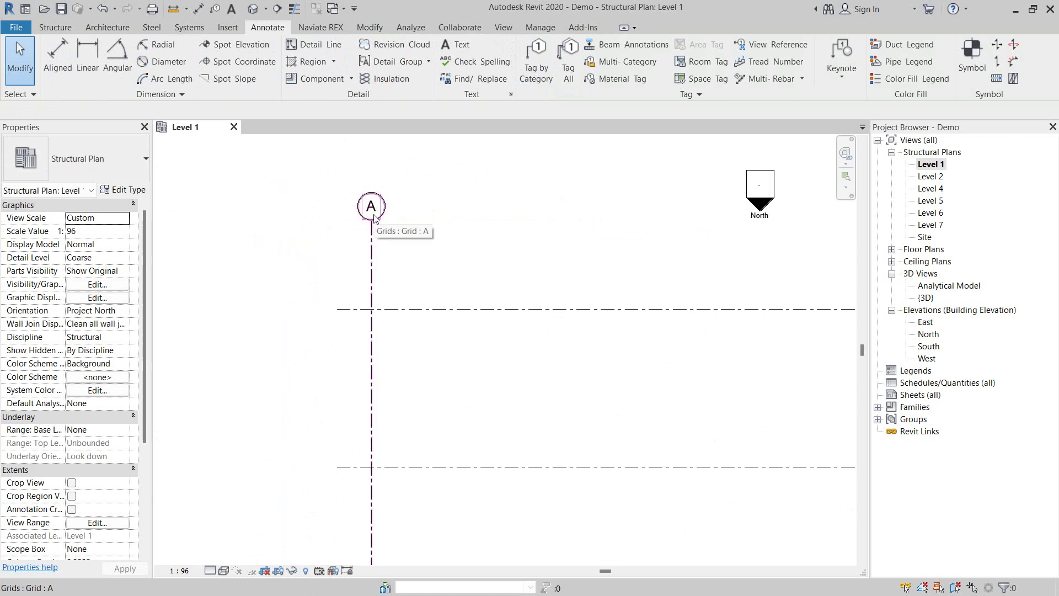
# Step: In grid A's Type Properties, keep the Grid Head - Circle symbol and confirm with OK
pyautogui.click(372, 223)
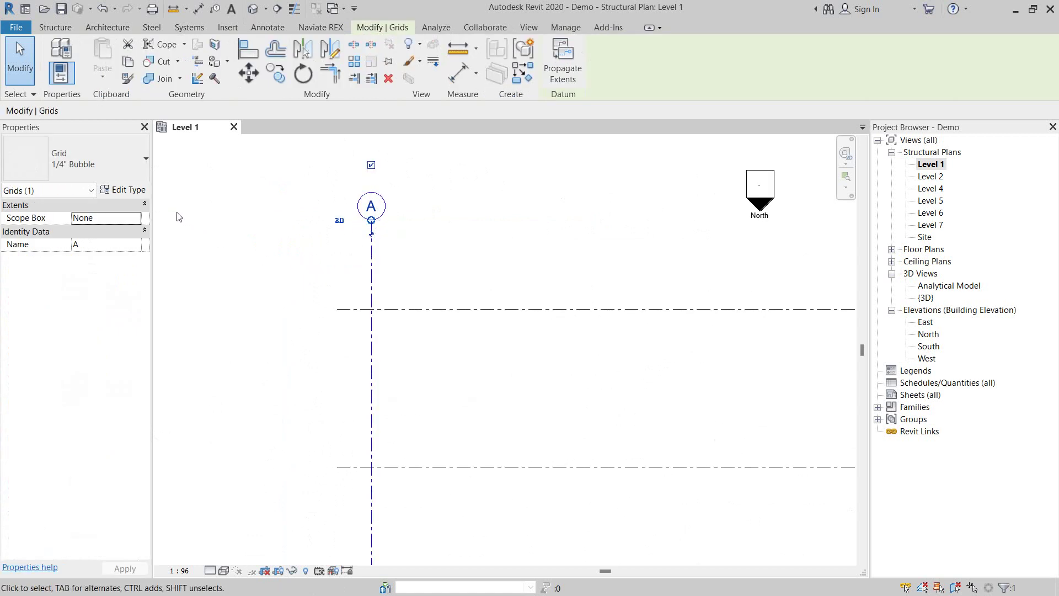
pyautogui.click(139, 191)
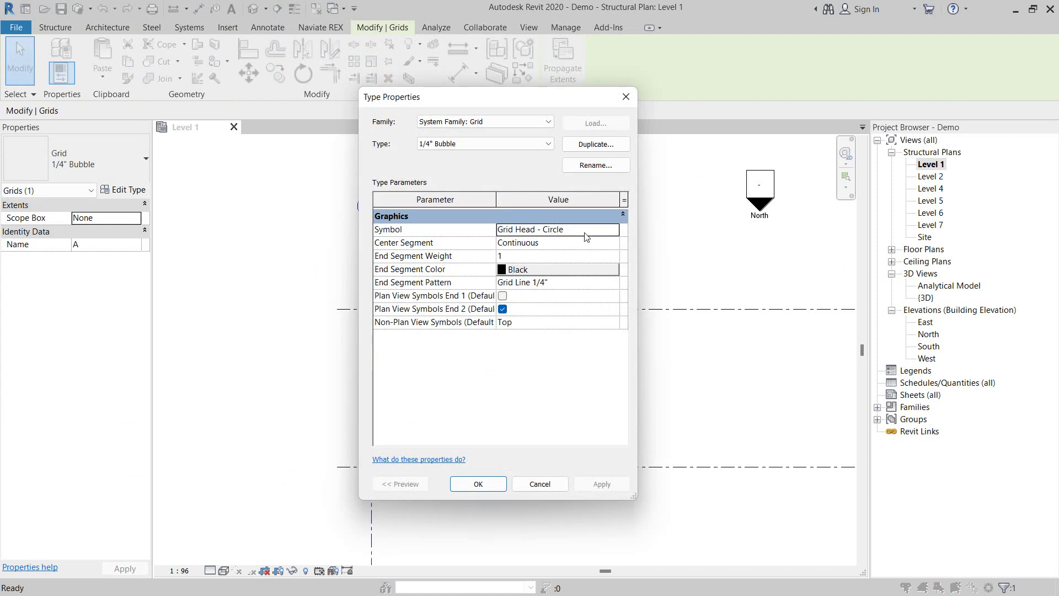
pyautogui.click(605, 233)
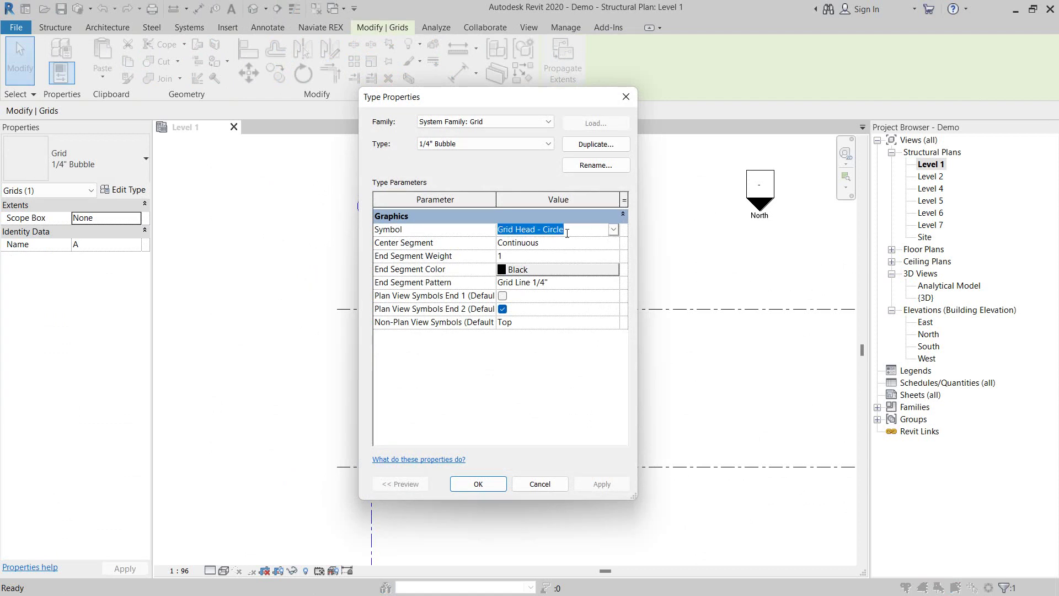
pyautogui.click(613, 229)
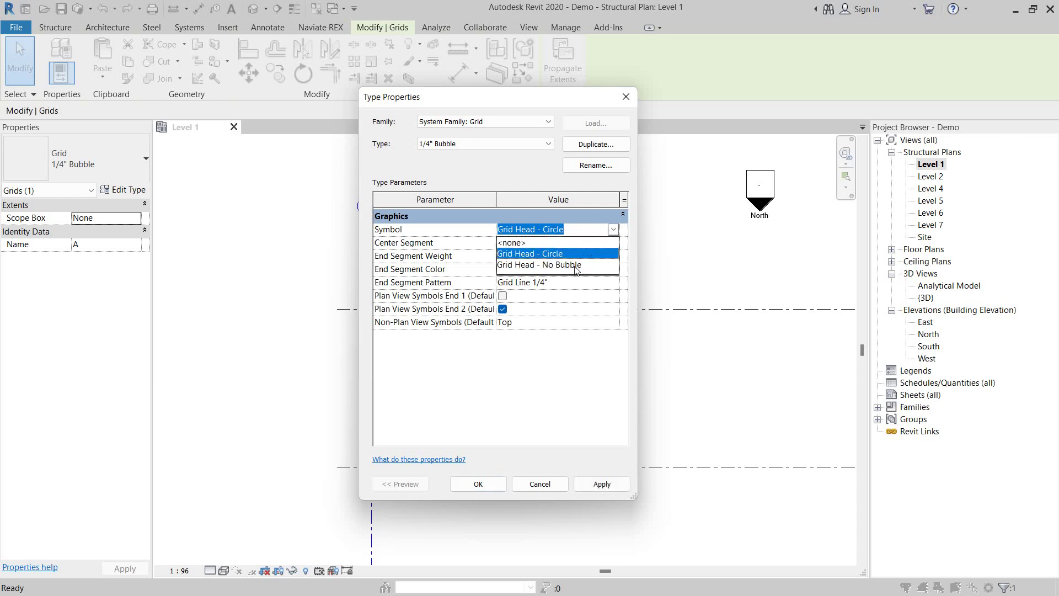
pyautogui.click(518, 174)
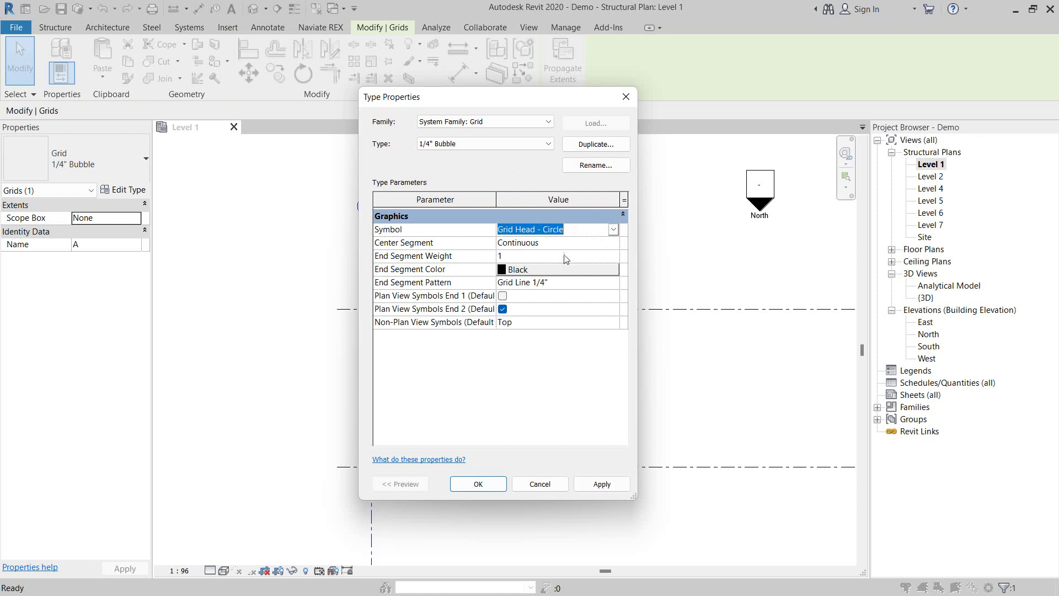
pyautogui.click(624, 98)
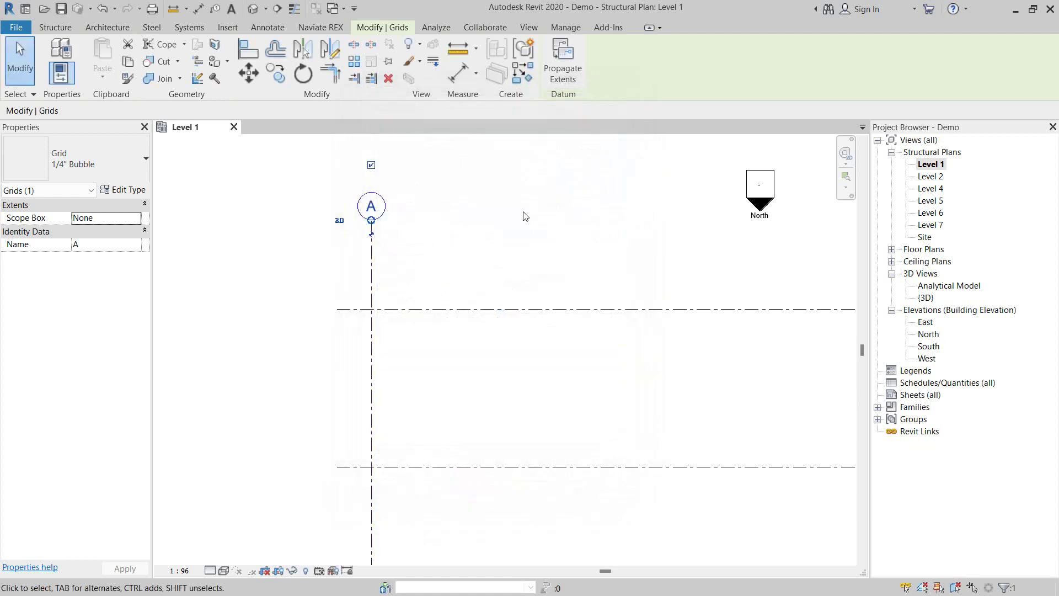
pyautogui.click(440, 241)
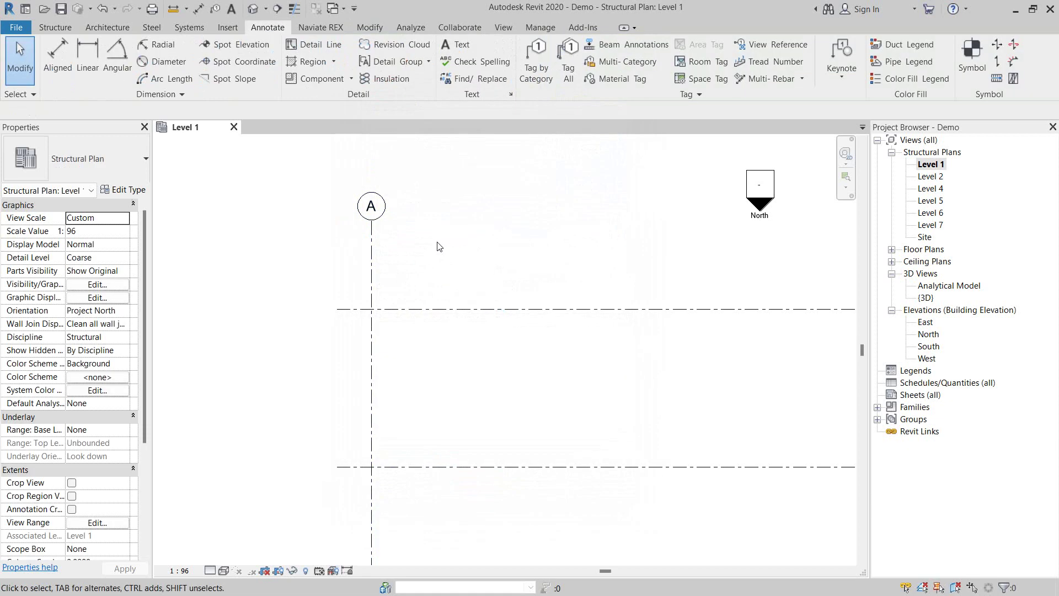
# Step: Start Pick Lines grid creation with a 7.0000 offset
pyautogui.click(371, 255)
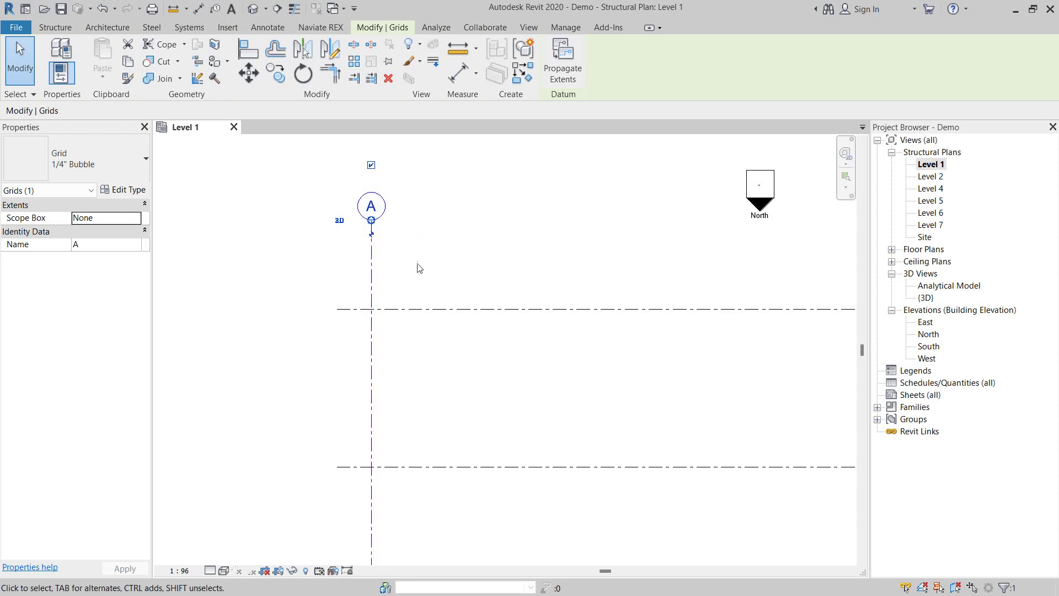
pyautogui.scroll(-1, 417, 267)
pyautogui.scroll(-4, 417, 267)
pyautogui.scroll(-1, 420, 270)
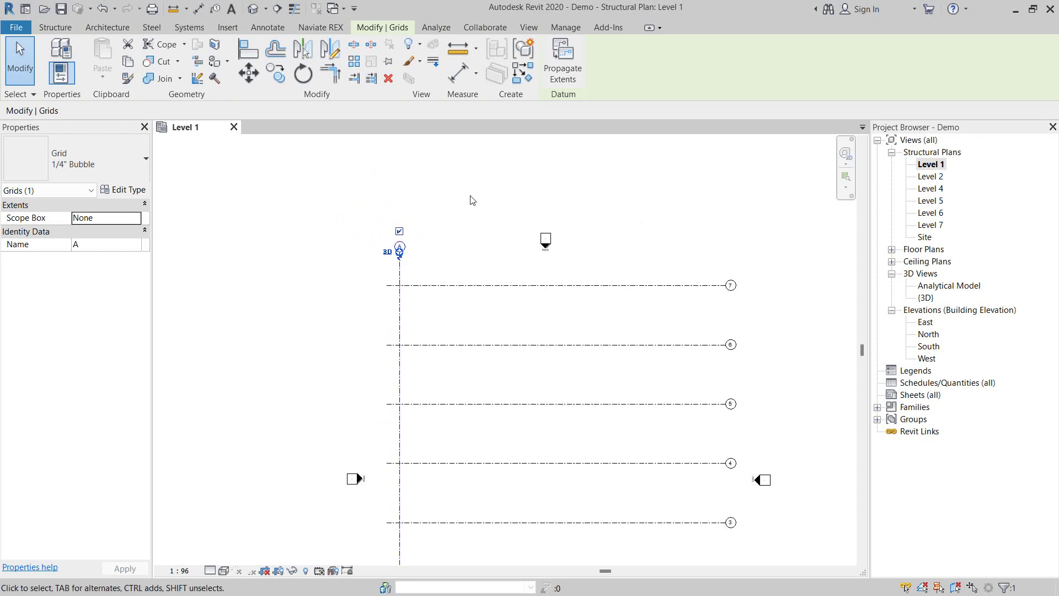
pyautogui.click(522, 77)
pyautogui.click(596, 47)
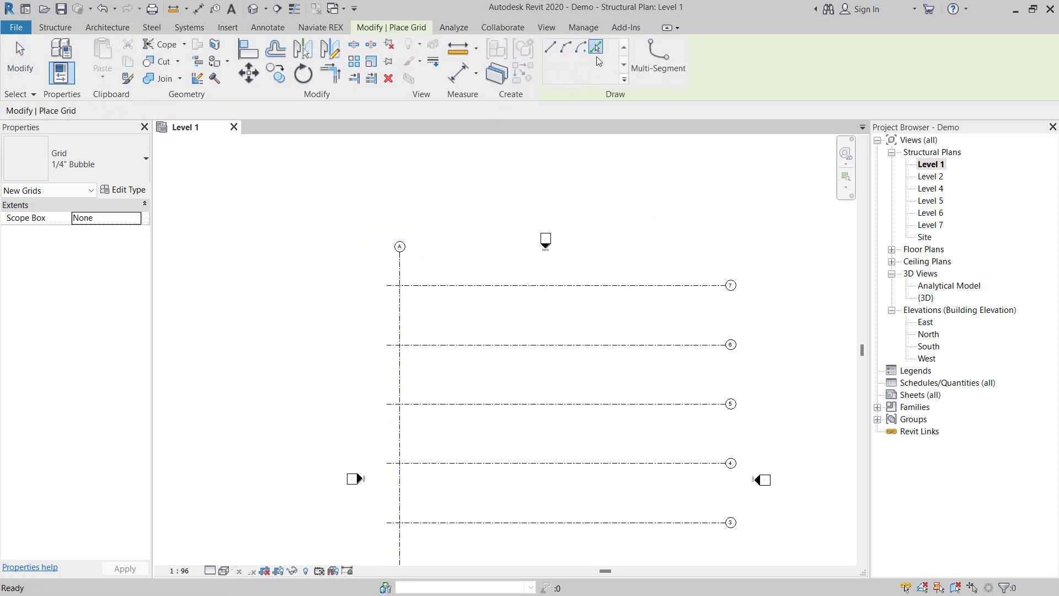
pyautogui.moveTo(159, 109); pyautogui.dragTo(113, 110)
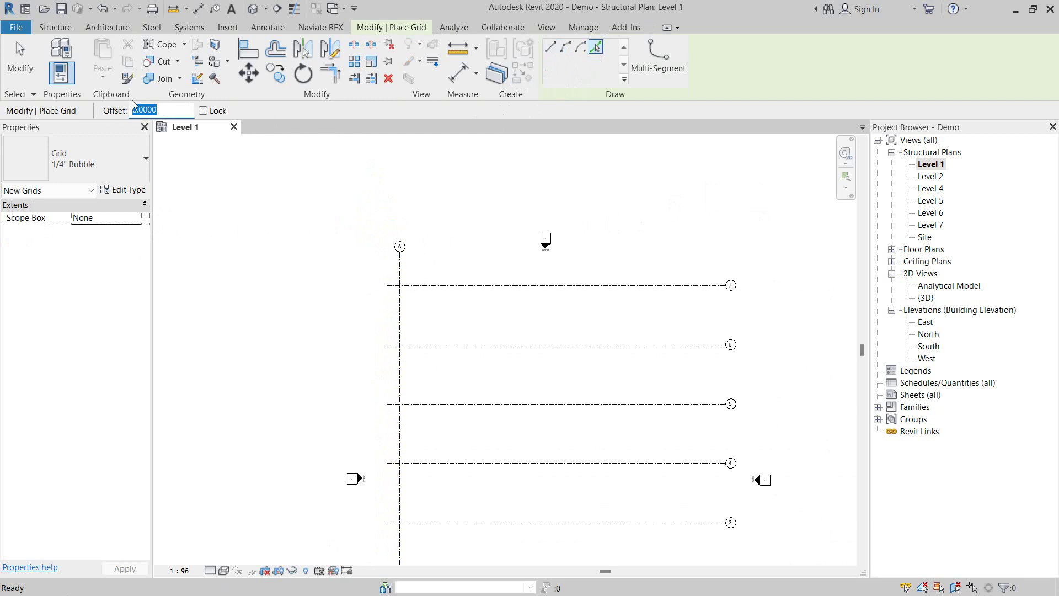
pyautogui.write('7M')
pyautogui.press('Return')
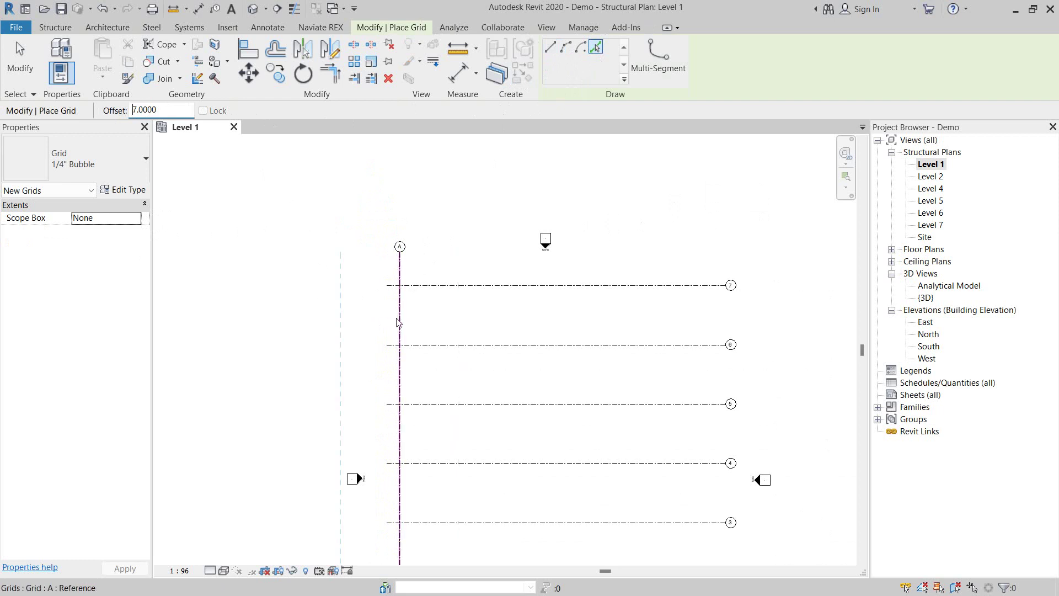
# Step: Pick grids A through E in turn to create grids B–F, 7.0000 apart
pyautogui.scroll(2, 401, 322)
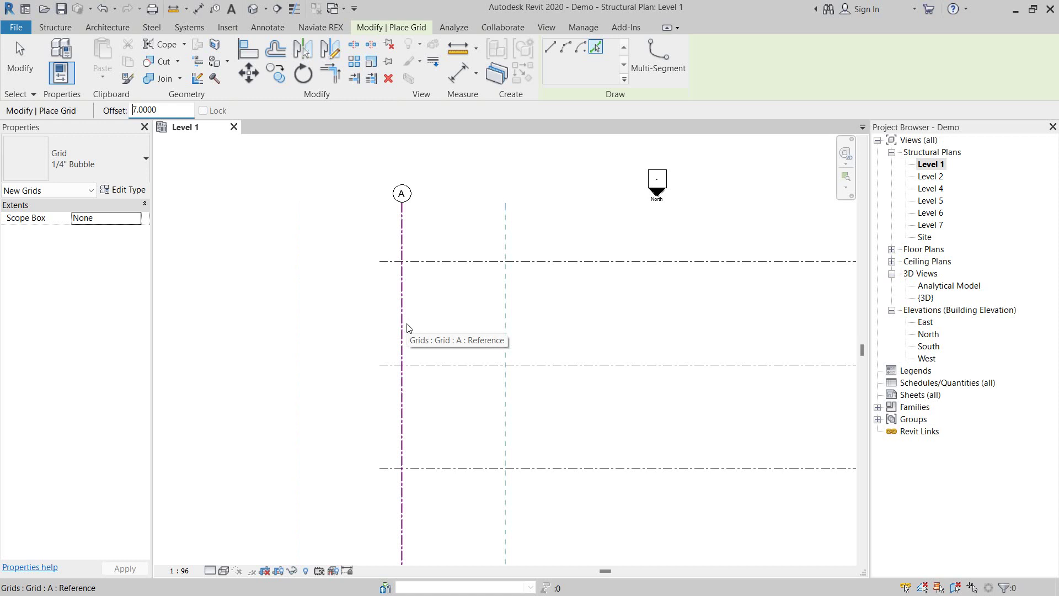
pyautogui.click(407, 328)
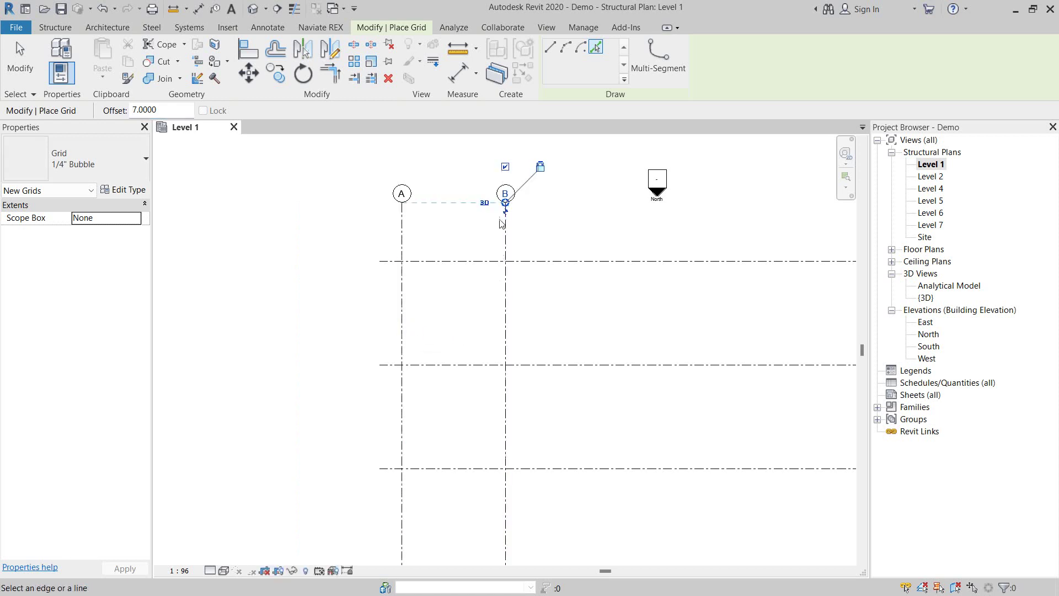
pyautogui.scroll(3, 502, 221)
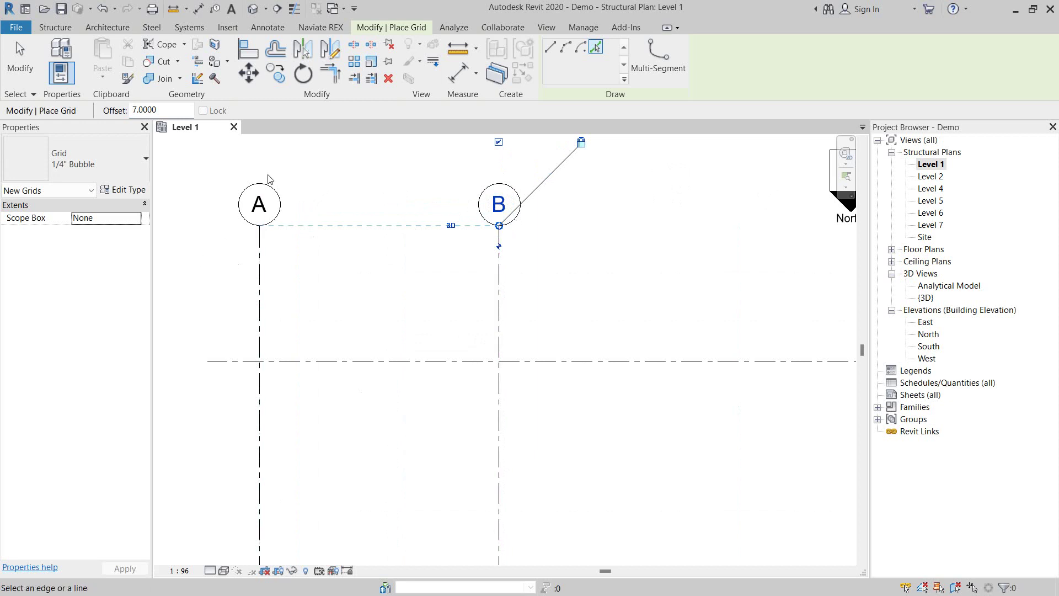
pyautogui.scroll(-3, 563, 323)
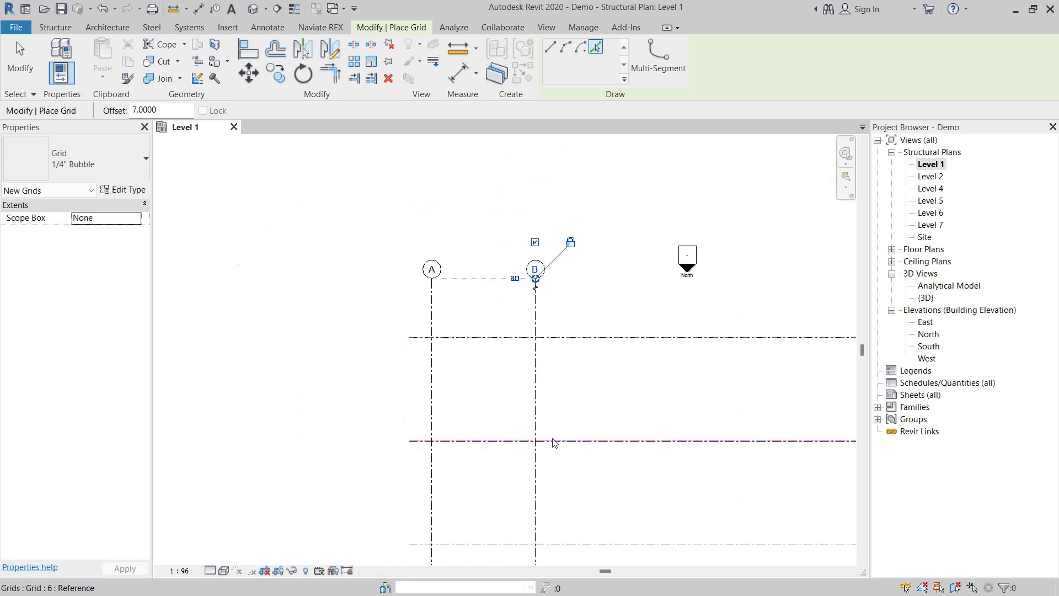
pyautogui.click(536, 435)
pyautogui.moveTo(715, 395); pyautogui.dragTo(529, 344, button='middle')
pyautogui.click(469, 370)
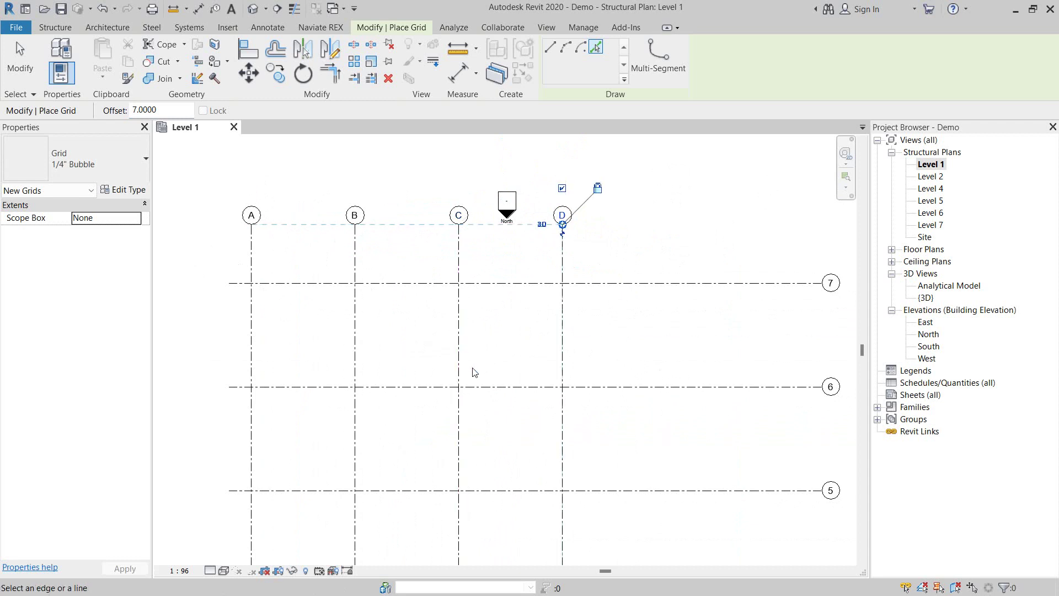
pyautogui.click(564, 374)
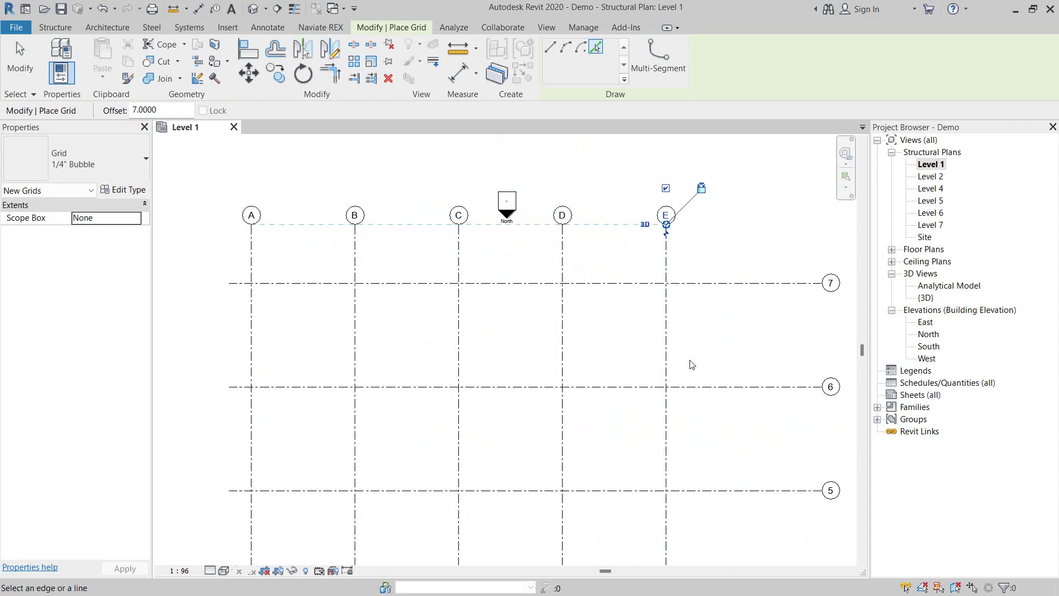
pyautogui.click(667, 370)
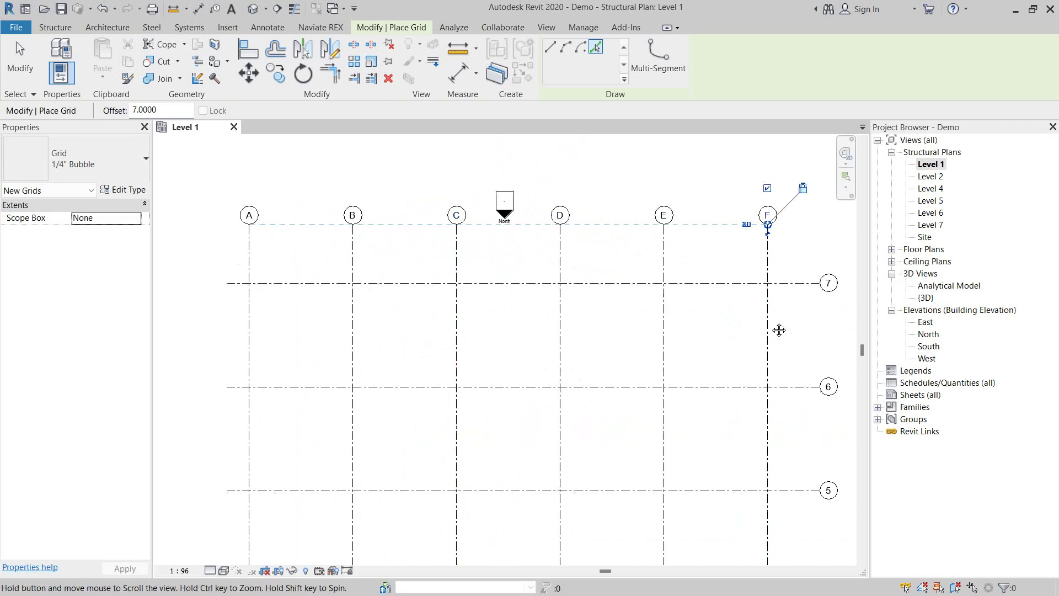
pyautogui.moveTo(778, 329); pyautogui.dragTo(708, 284, button='middle')
pyautogui.scroll(-2, 706, 286)
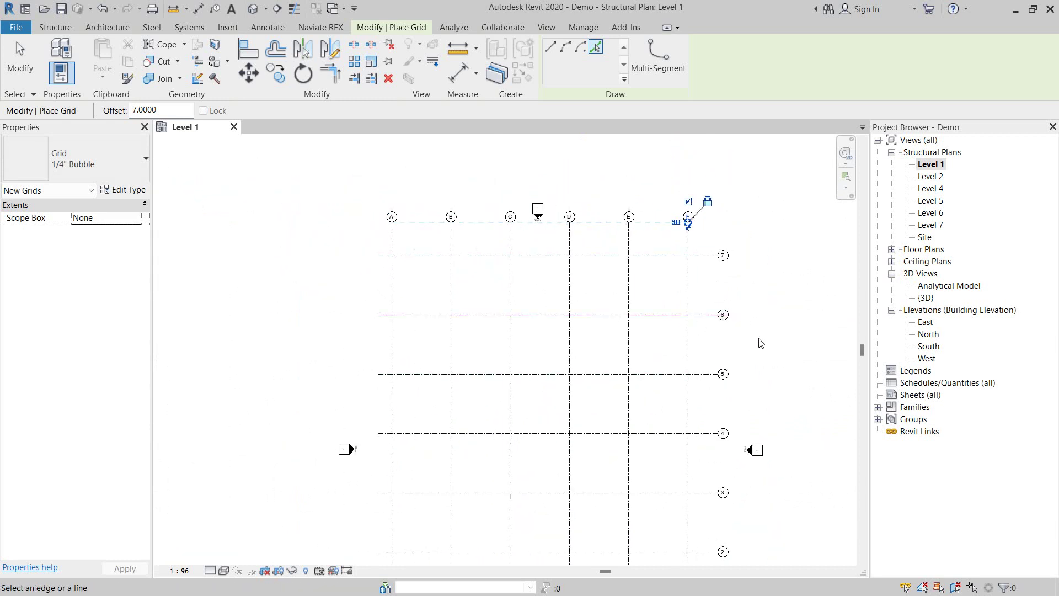
pyautogui.moveTo(759, 341); pyautogui.dragTo(723, 228, button='middle')
pyautogui.moveTo(762, 387)
pyautogui.mouseDown(button='middle')
pyautogui.moveTo(768, 333)
pyautogui.moveTo(790, 508)
pyautogui.moveTo(800, 449)
pyautogui.moveTo(772, 424)
pyautogui.moveTo(768, 353)
pyautogui.mouseUp(button='middle')
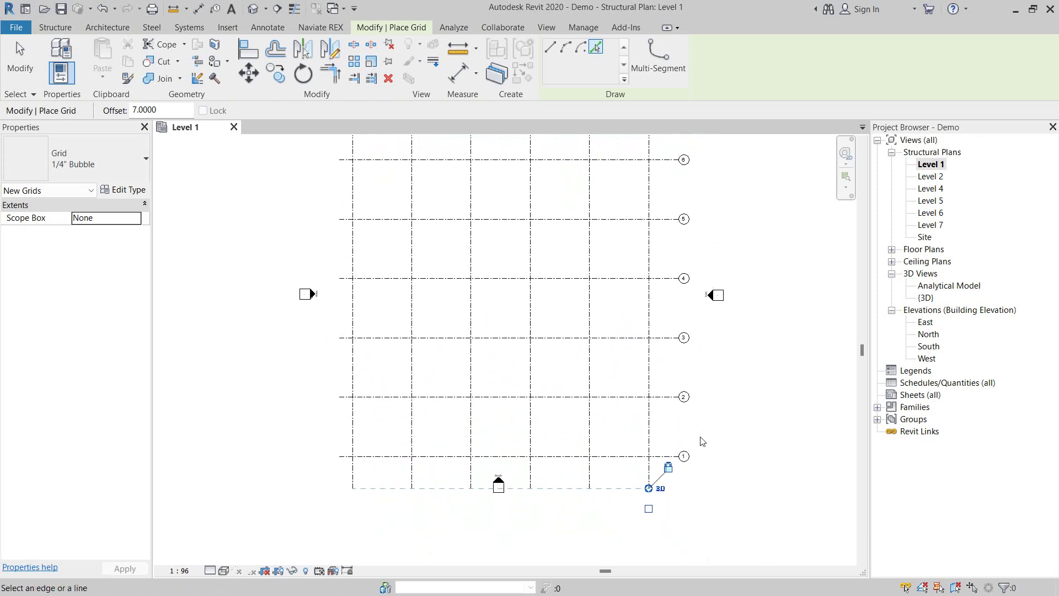
pyautogui.press('Escape')
pyautogui.press('Escape')
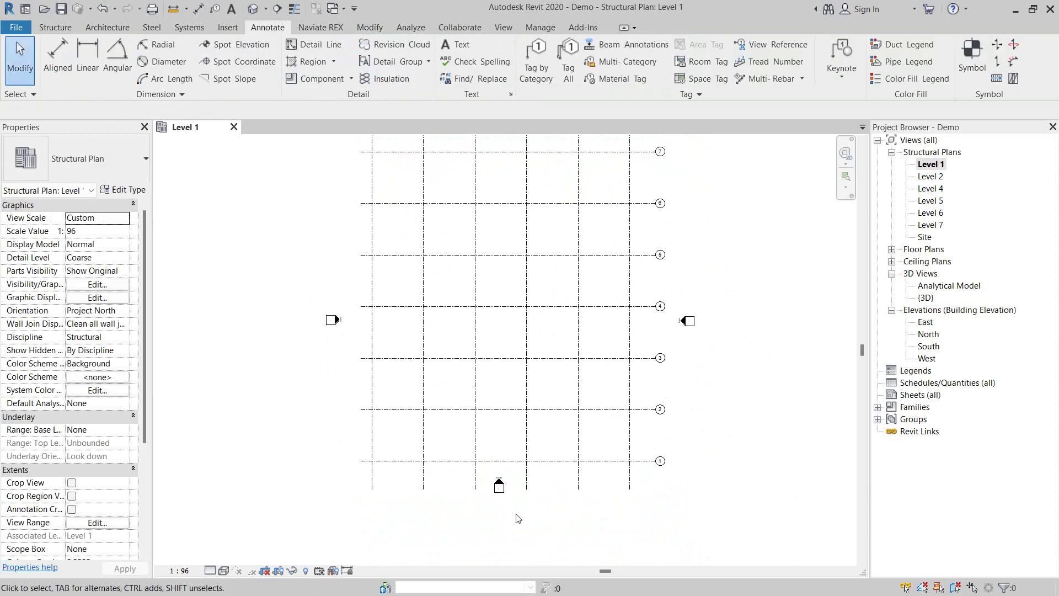
# Step: Drag the South elevation marker down below grid line 1
pyautogui.scroll(-2, 502, 501)
pyautogui.moveTo(532, 508); pyautogui.dragTo(558, 421, button='middle')
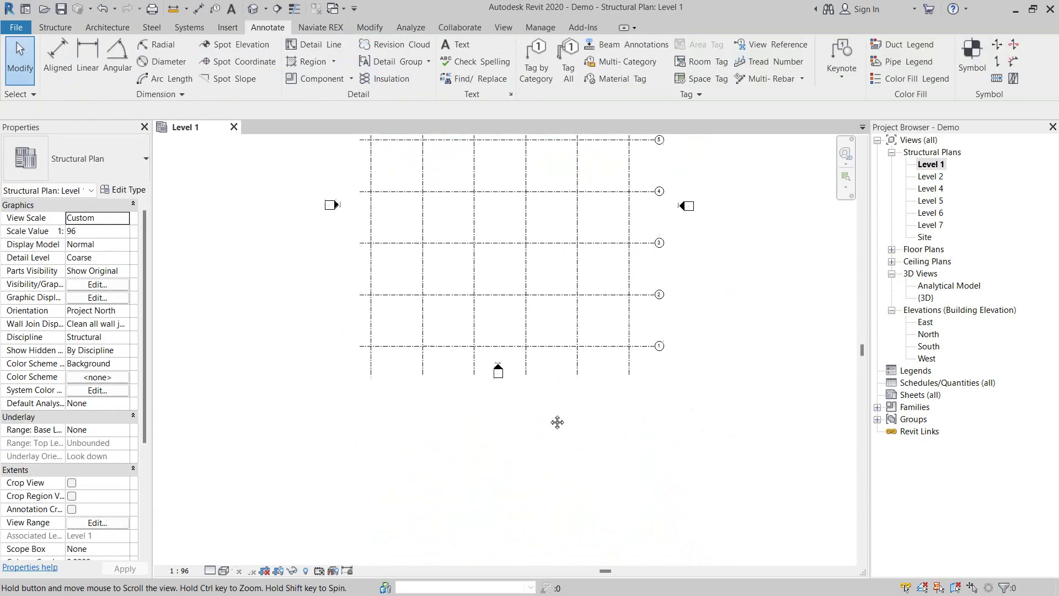
pyautogui.scroll(3, 530, 386)
pyautogui.click(492, 365)
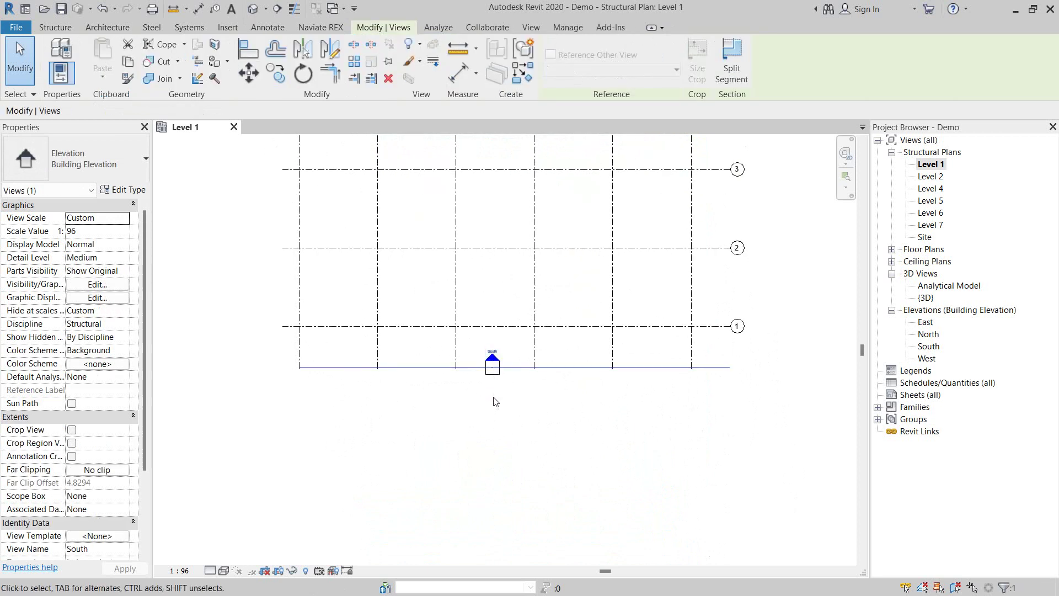
pyautogui.click(492, 377)
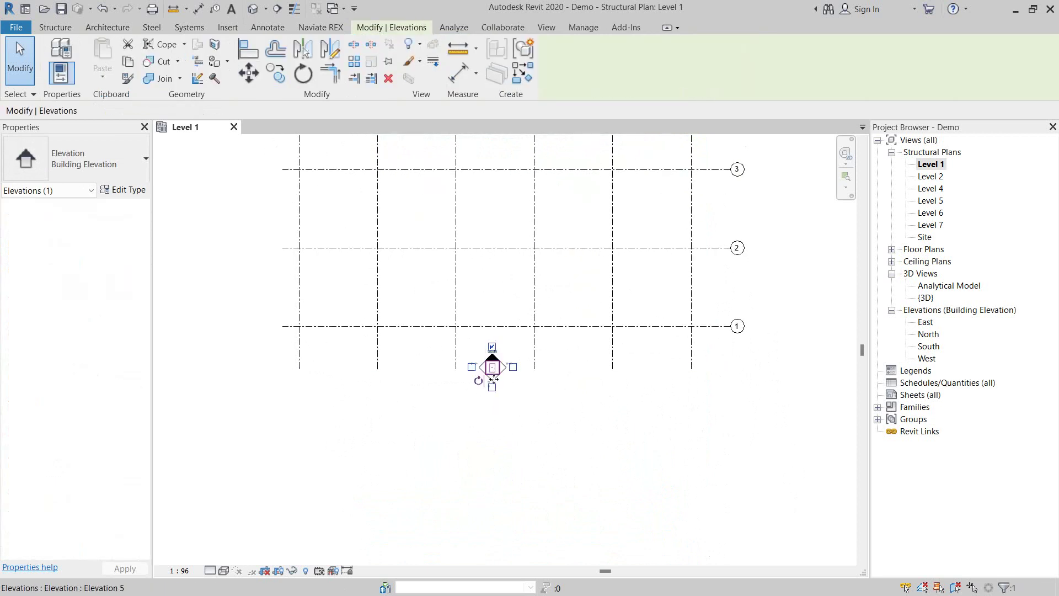
pyautogui.moveTo(493, 376); pyautogui.dragTo(494, 396)
pyautogui.press('Escape')
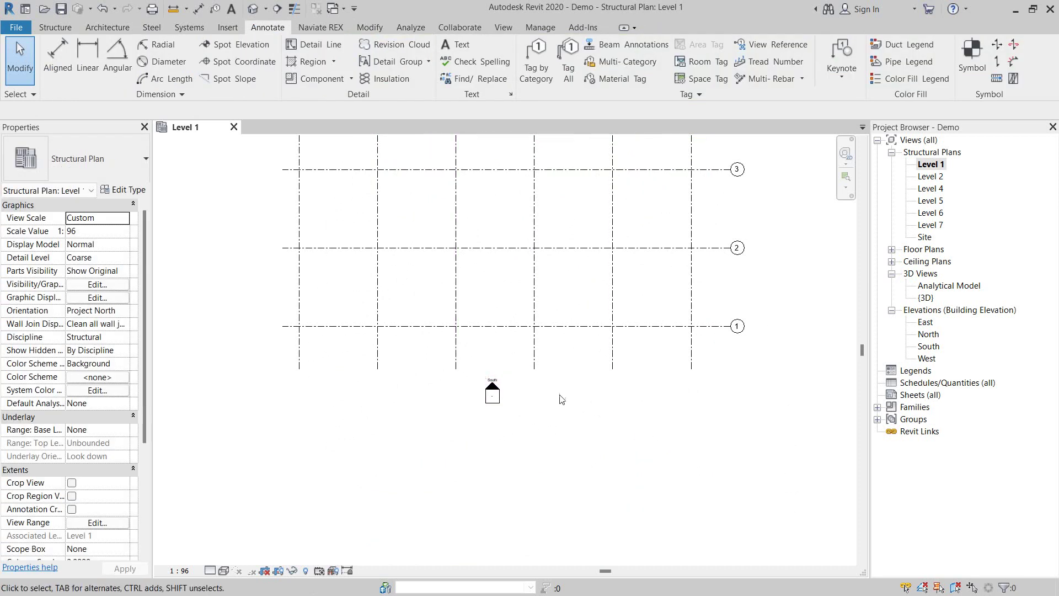
# Step: Zoom to fit (ZF) and inspect the East elevation marker around the full grid
pyautogui.press('z')
pyautogui.press('f')
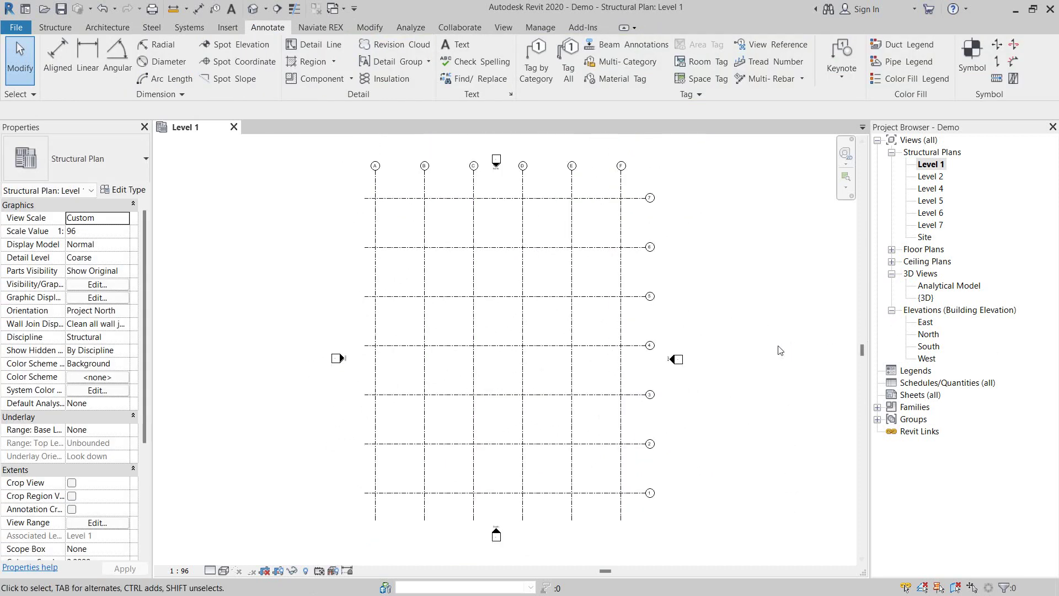
pyautogui.scroll(3, 677, 359)
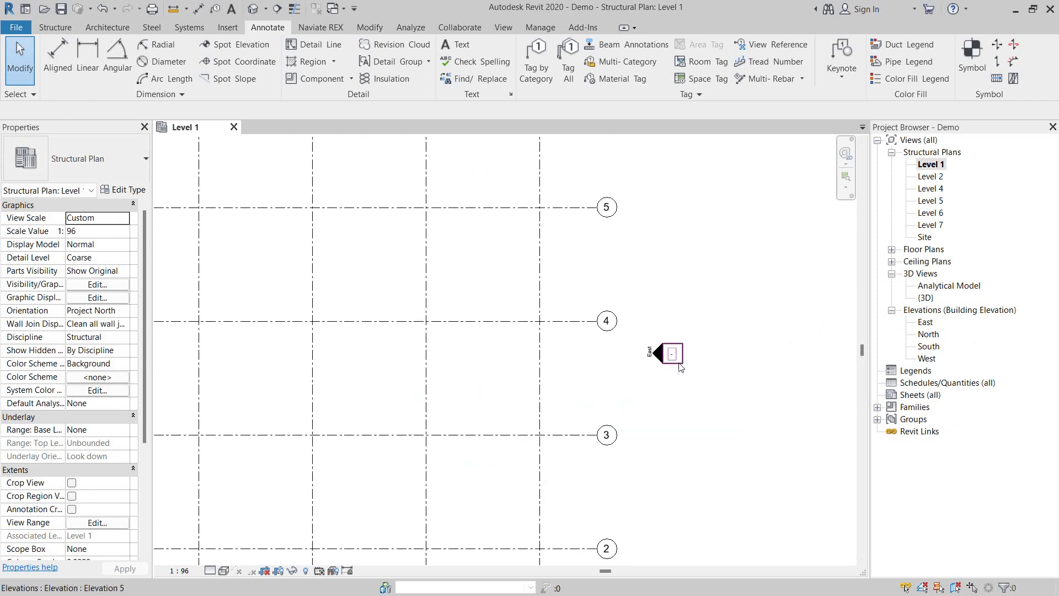
pyautogui.click(672, 354)
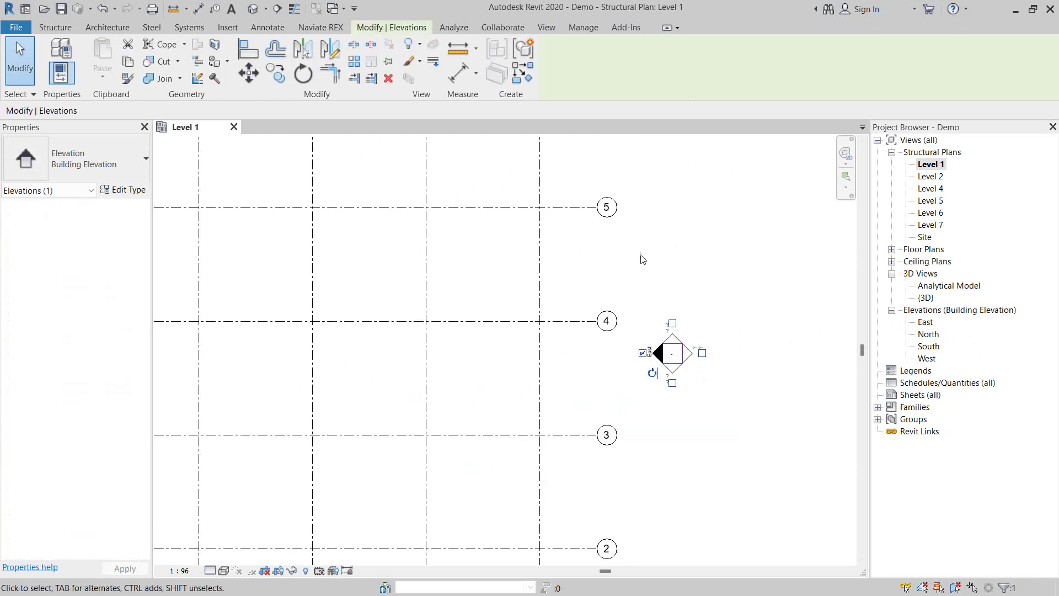
pyautogui.click(615, 275)
pyautogui.scroll(-3, 615, 278)
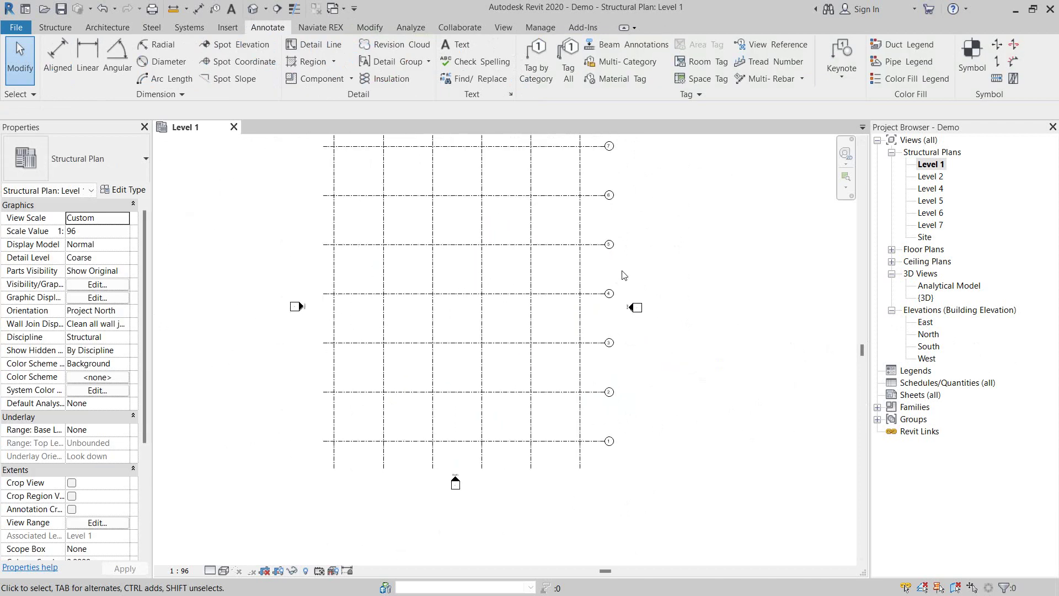
pyautogui.moveTo(631, 220); pyautogui.dragTo(627, 240, button='middle')
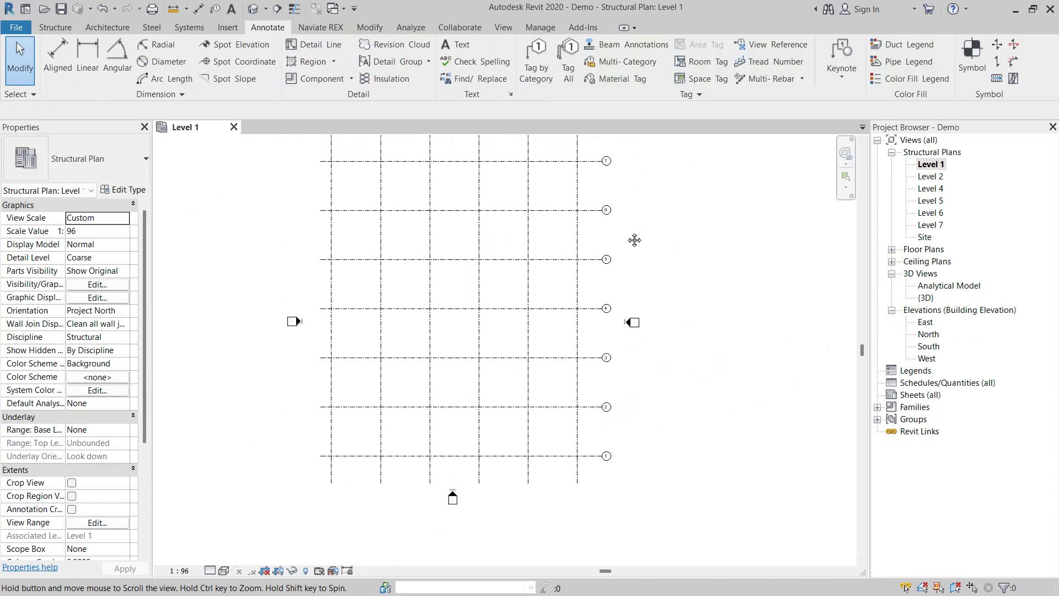